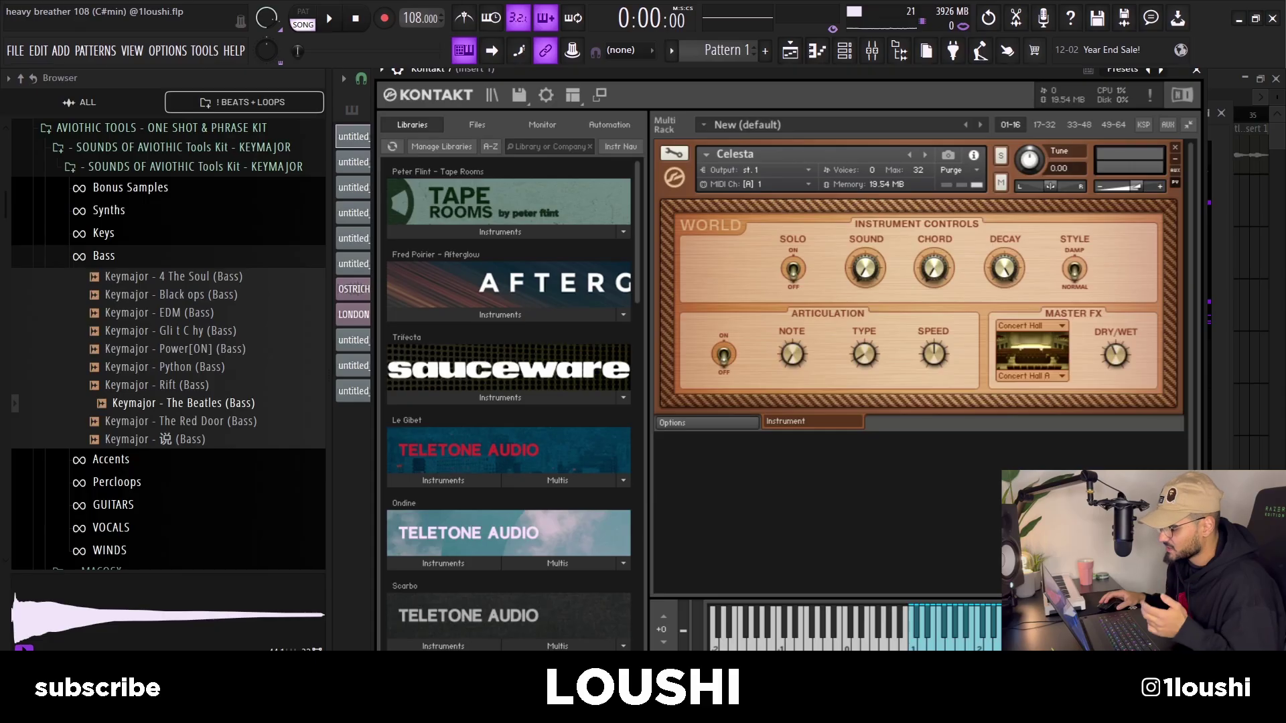
- Move the first G#4 to bar 1's start, and try the bar-1 melody an octave down and back
scroll(509, 401, down, 15)
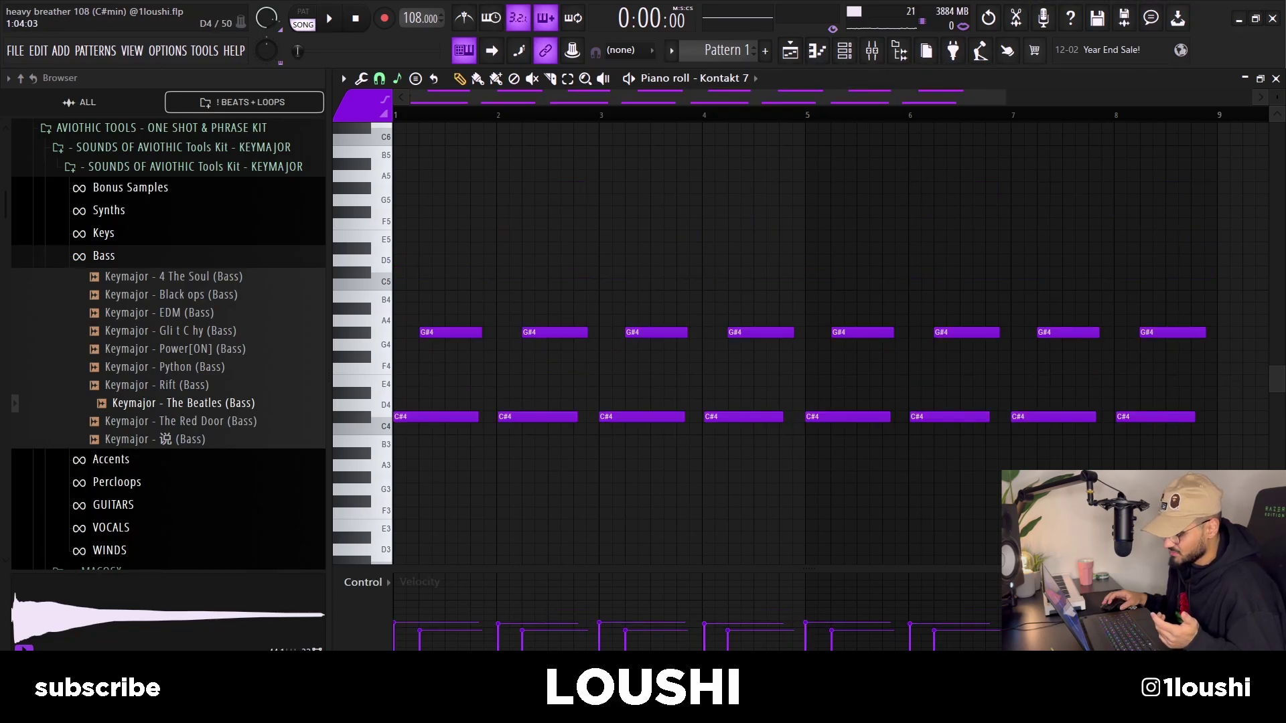
drag(450, 332, 424, 332)
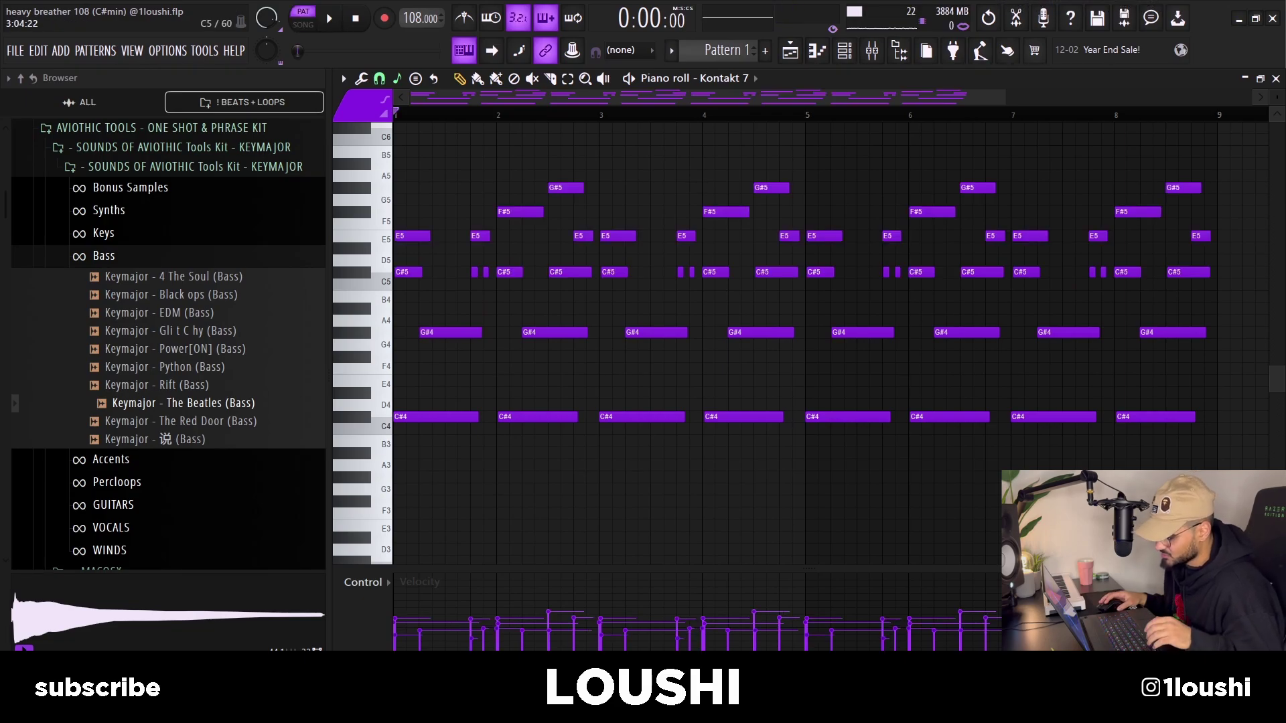
drag(394, 158, 633, 290)
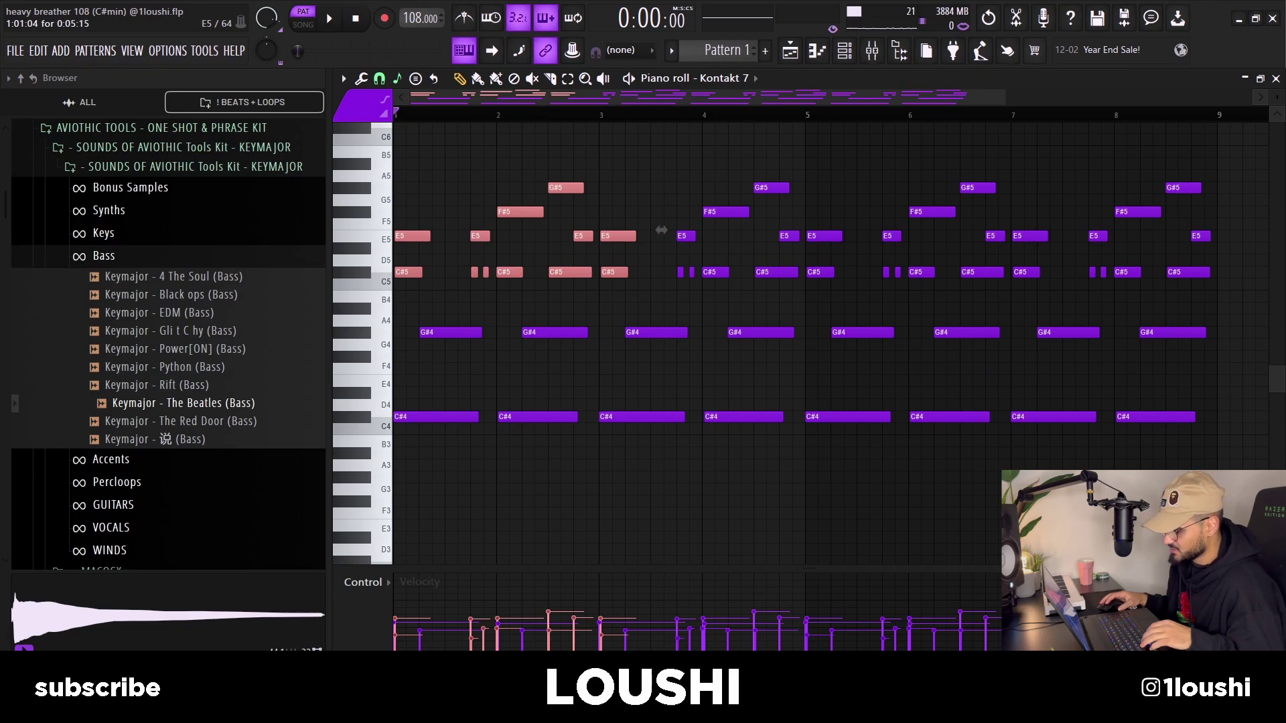
key(ctrl+Down)
key(ctrl+Up)
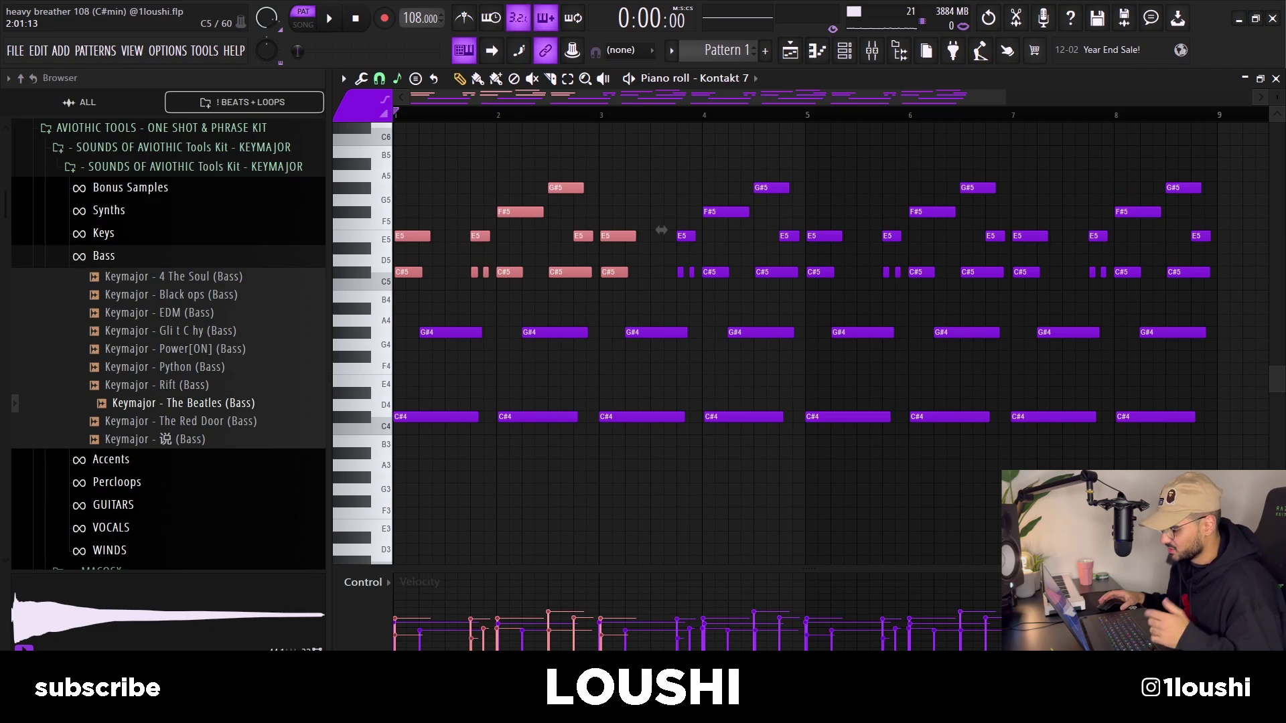
click(661, 230)
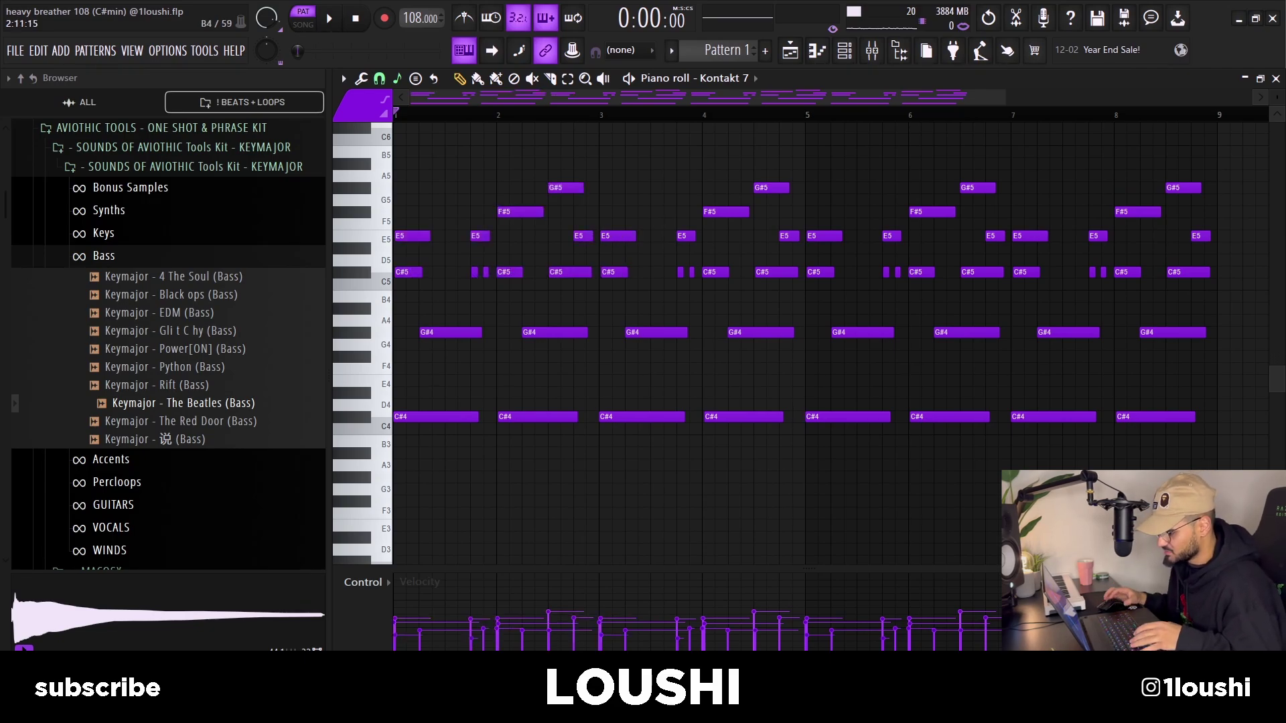
key(F9)
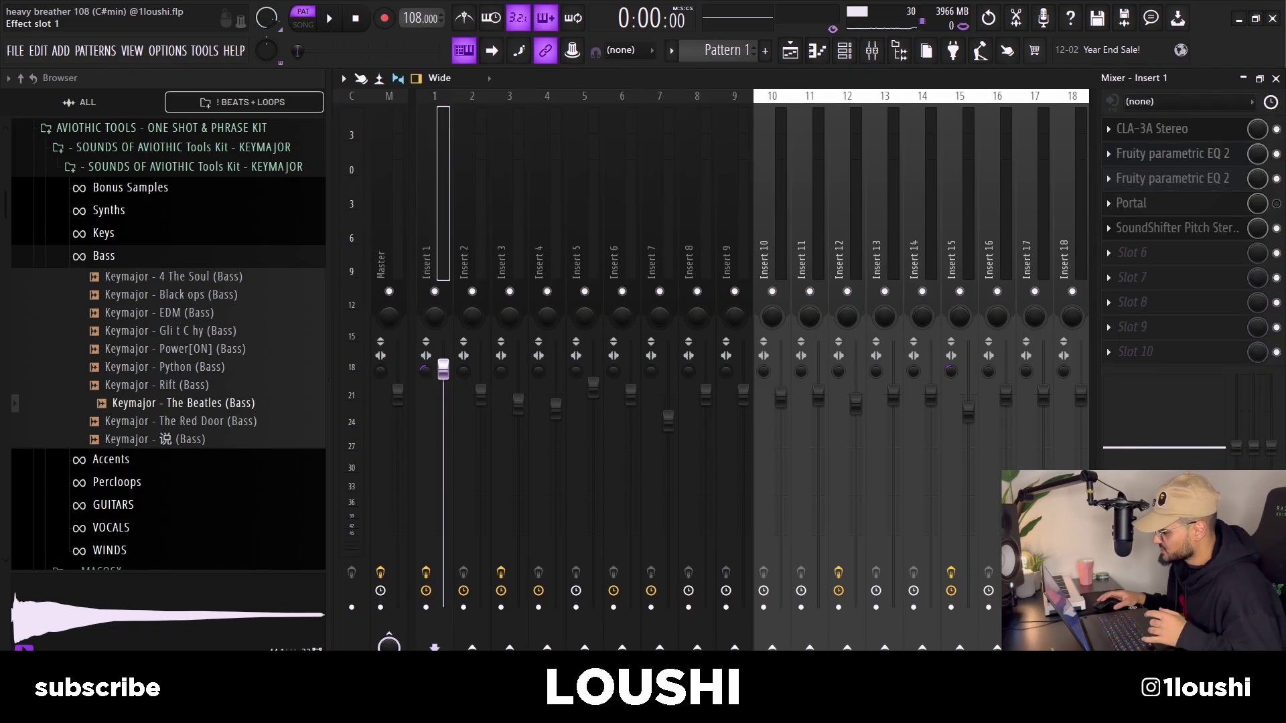
- Open Insert 1's CLA-3A, both Fruity parametric EQ 2 slots and SoundShifter in turn
click(1165, 129)
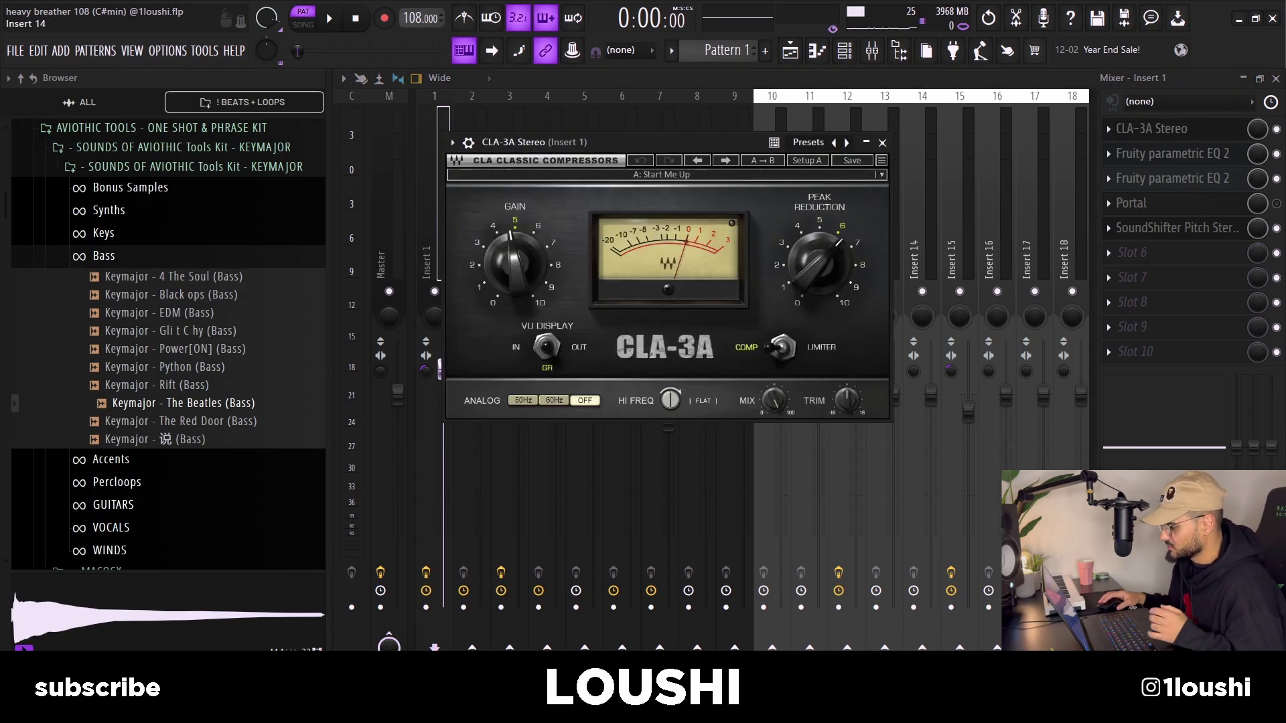
click(1172, 153)
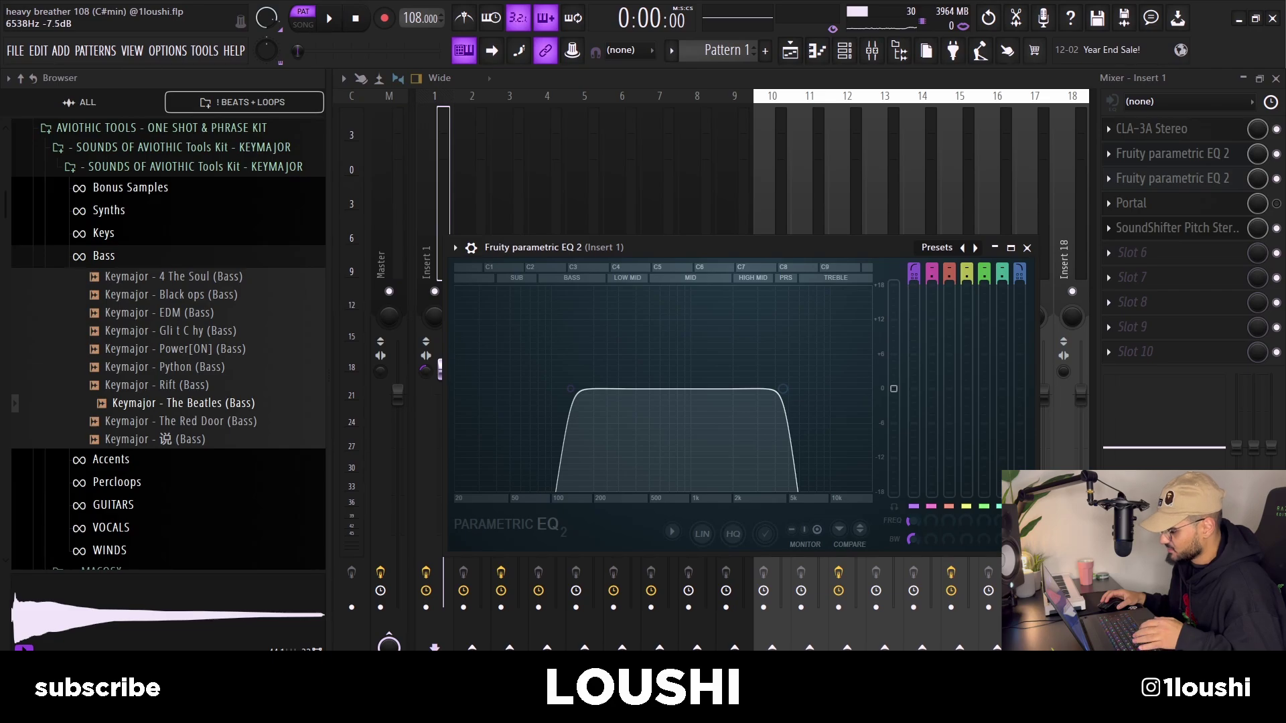
click(1172, 178)
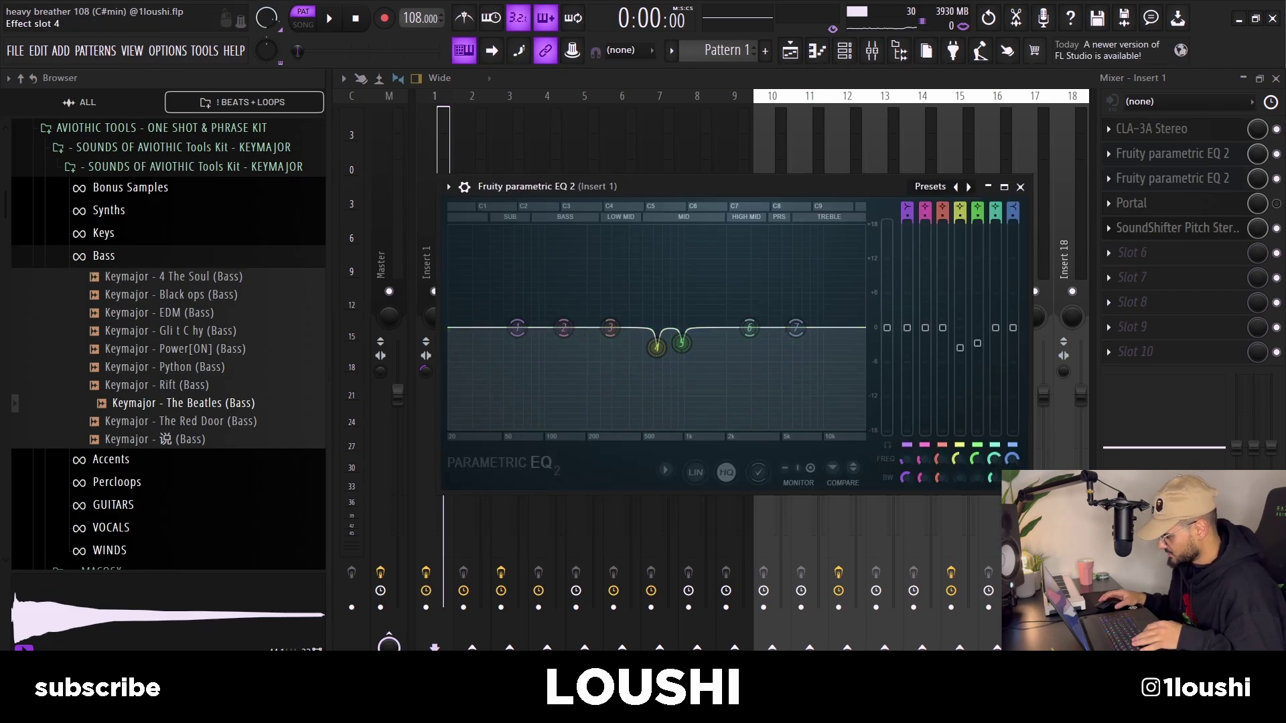
click(1172, 228)
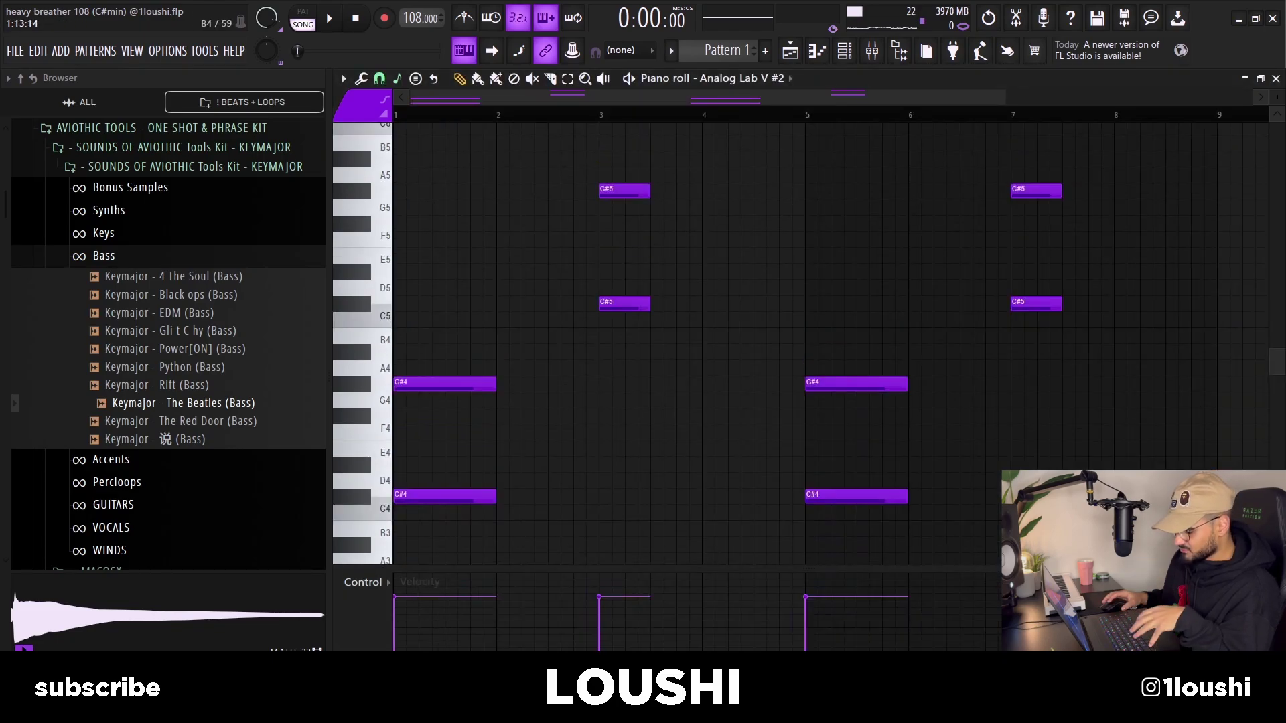
- Copy the bar-1 G#4/C#4 chord to bar 3 an octave higher, then select the Track 2 and 5 clips
drag(464, 330, 436, 545)
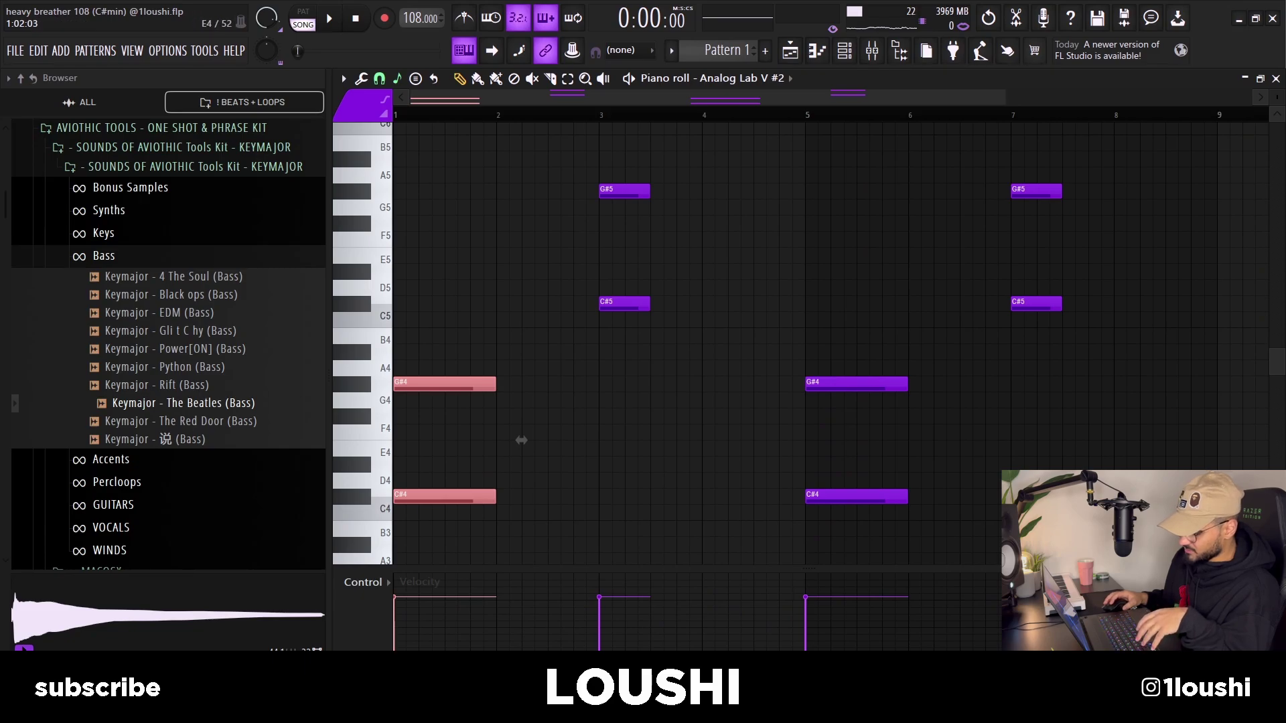
drag(521, 440, 674, 247)
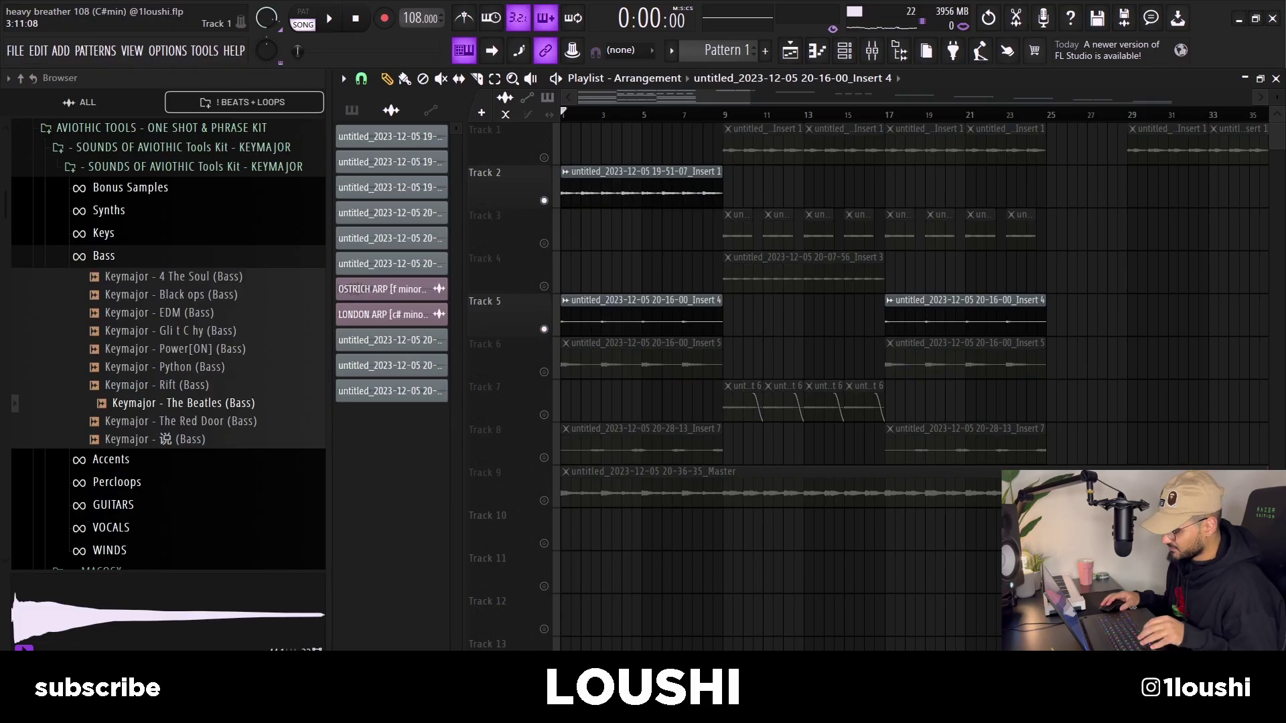
drag(562, 167, 723, 335)
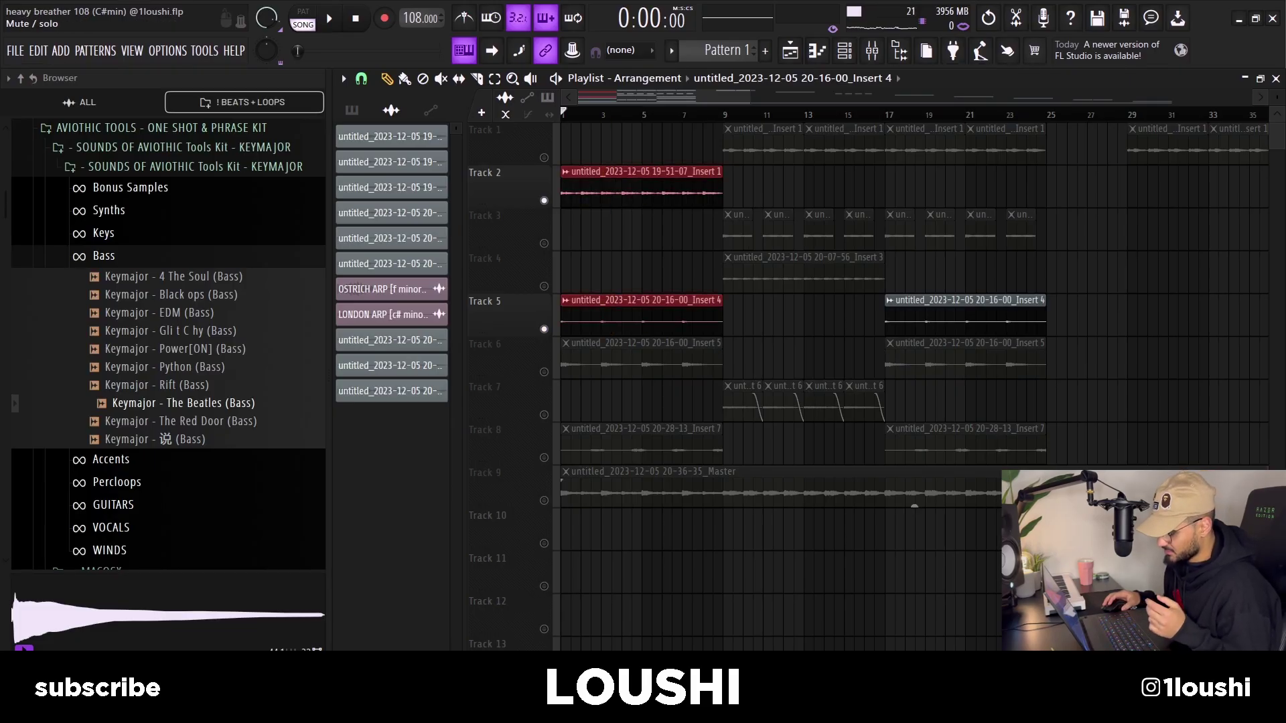
- Delete the E4 and C#4 notes from Track 6's KILO KEY pattern and play back the result
click(485, 343)
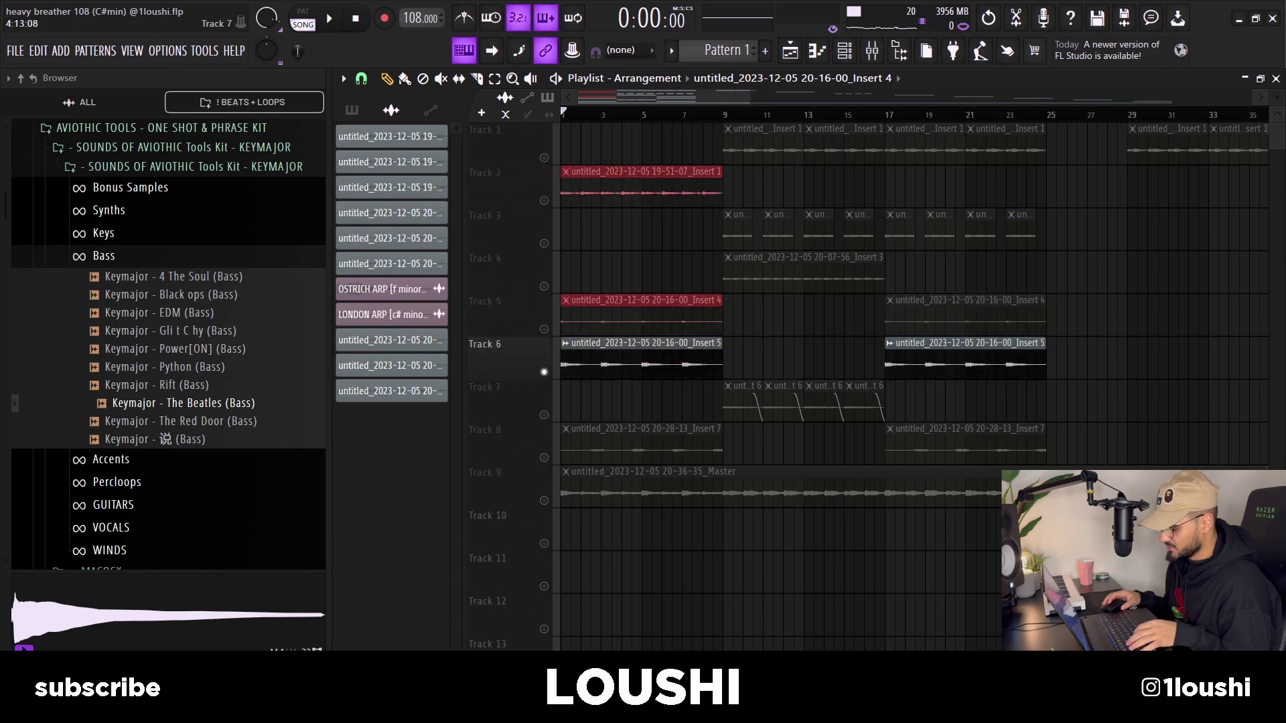
key(F6)
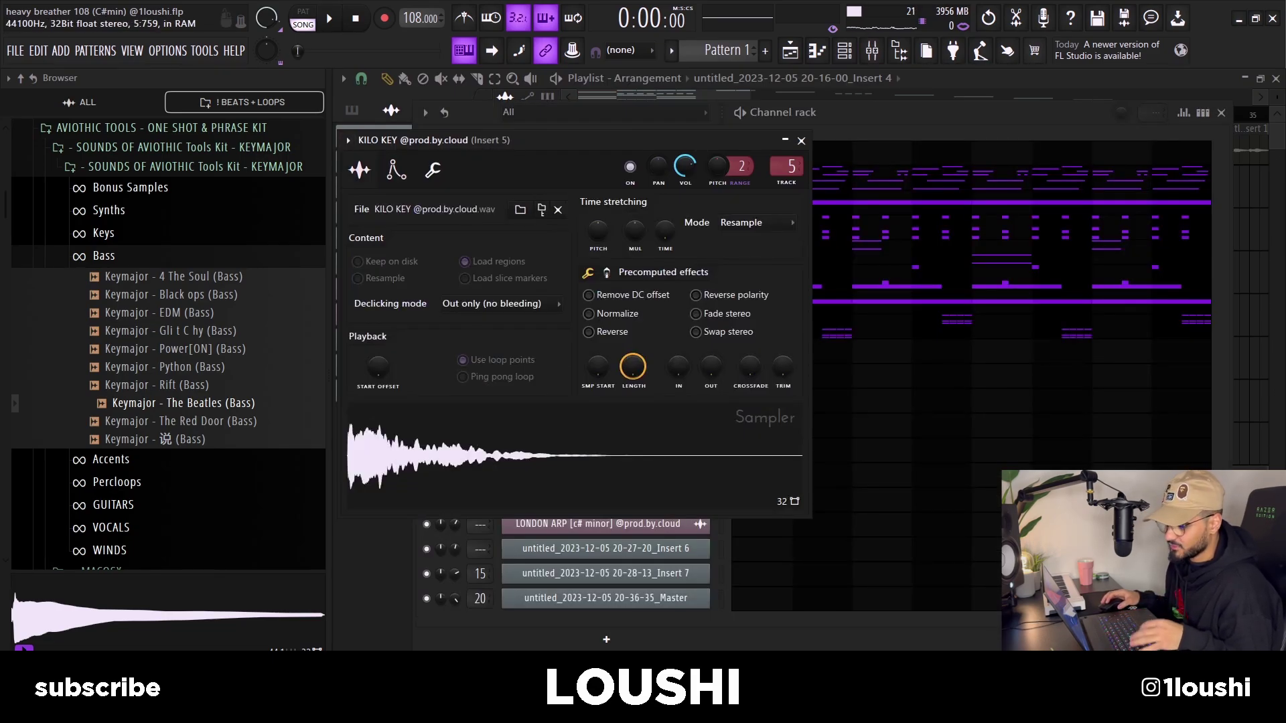
key(F7)
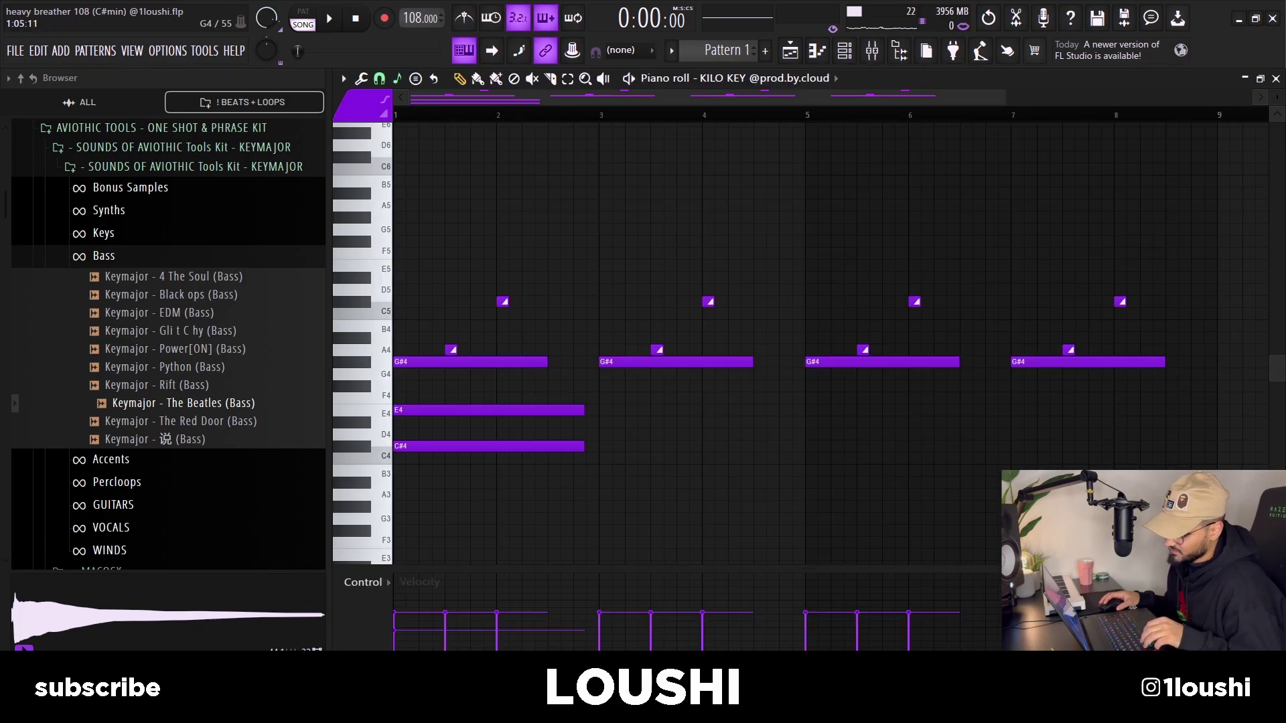
key(Delete)
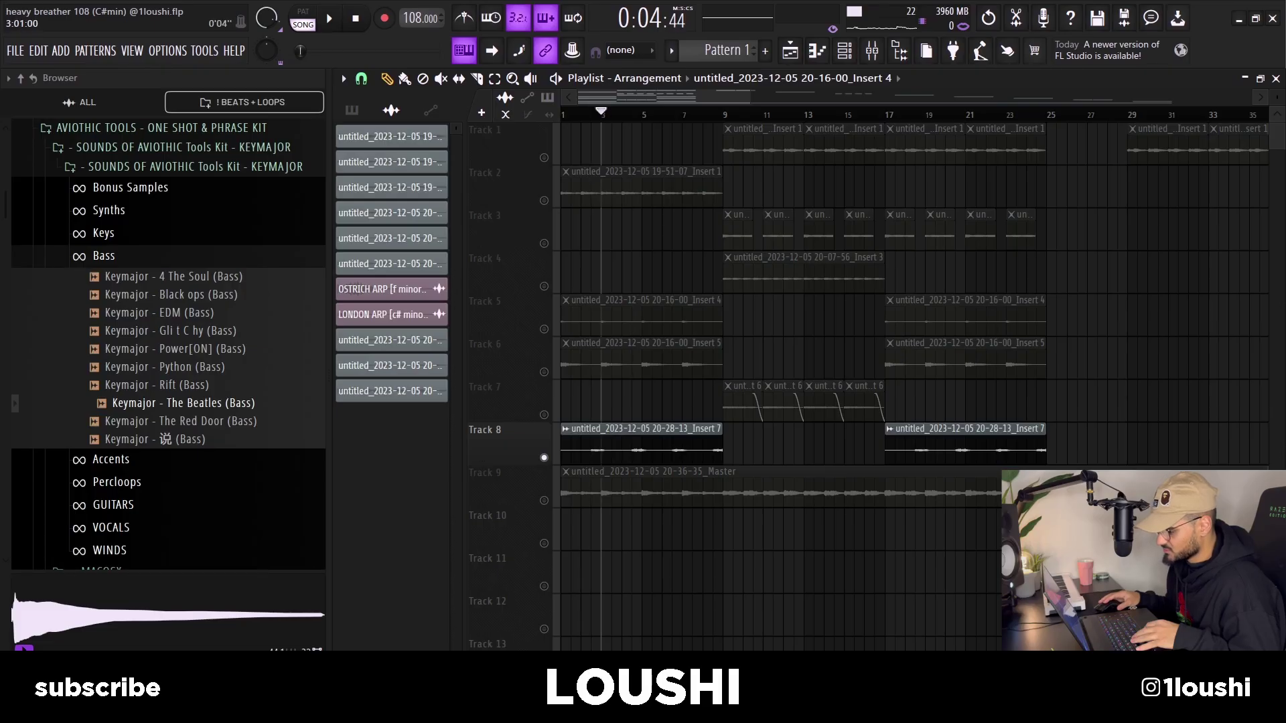
key(space)
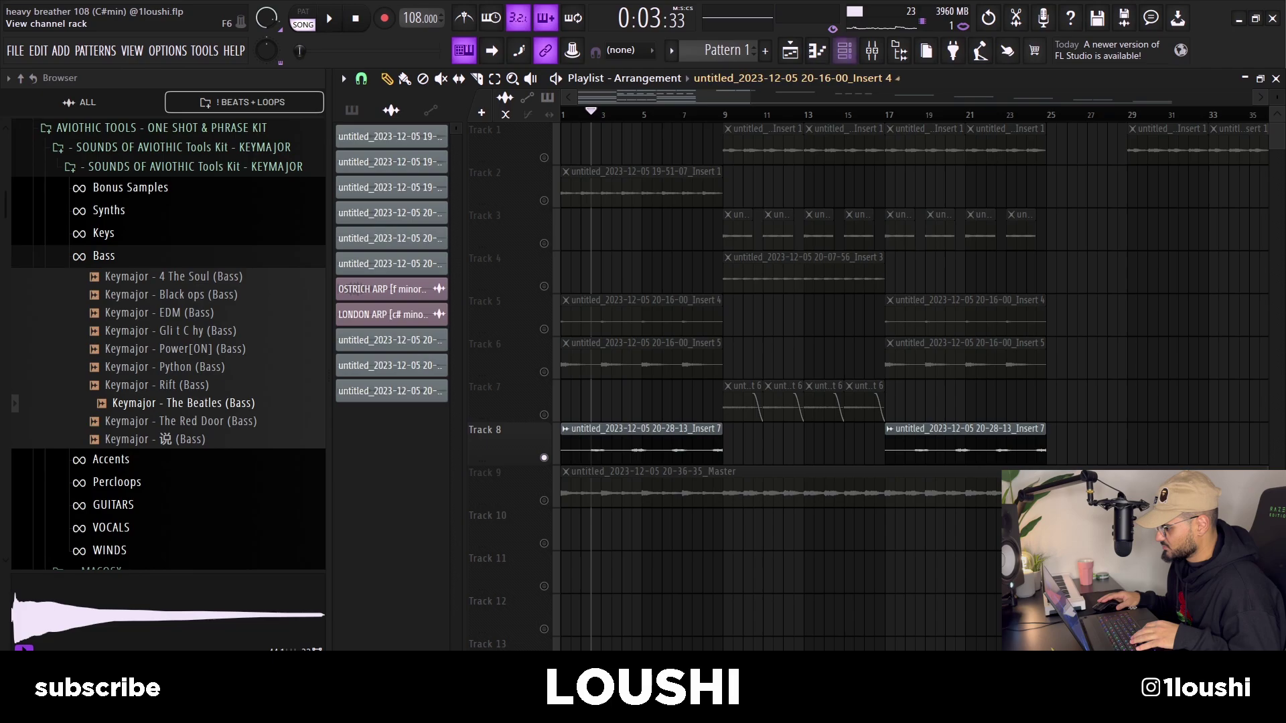
key(F6)
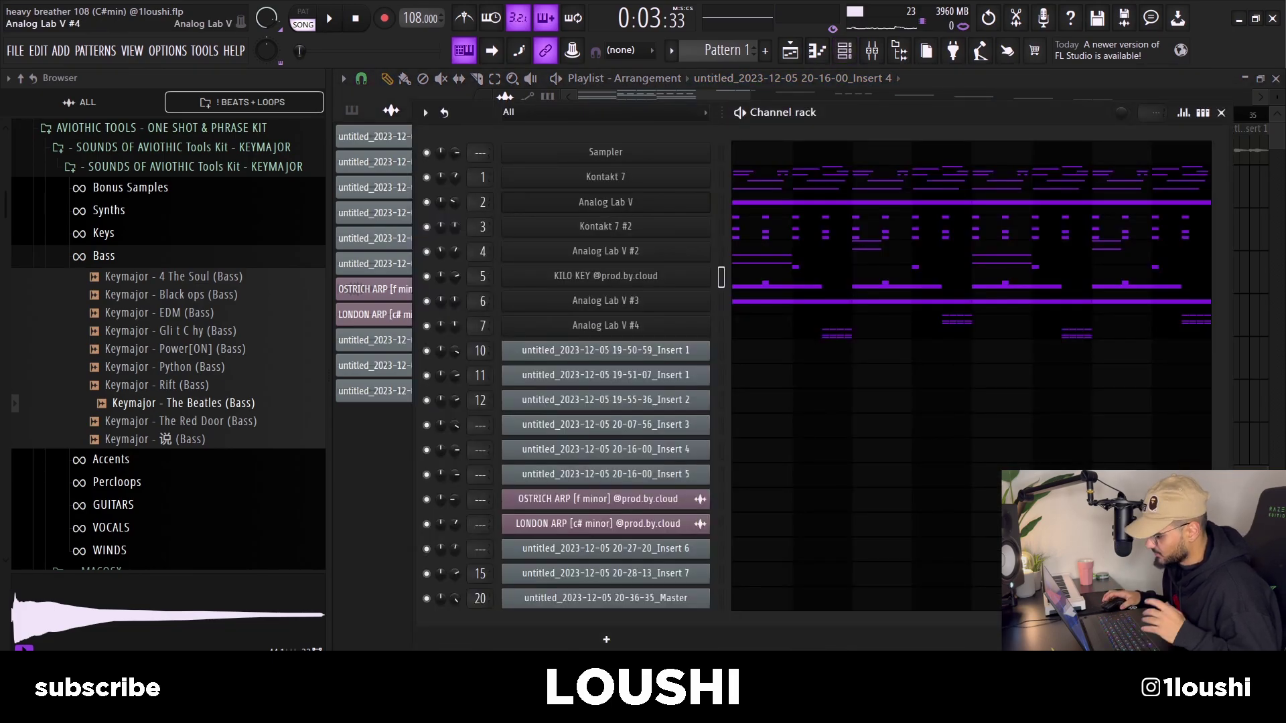
- Open Analog Lab V #4's piano roll and box-select the six notes of its first chord
click(605, 325)
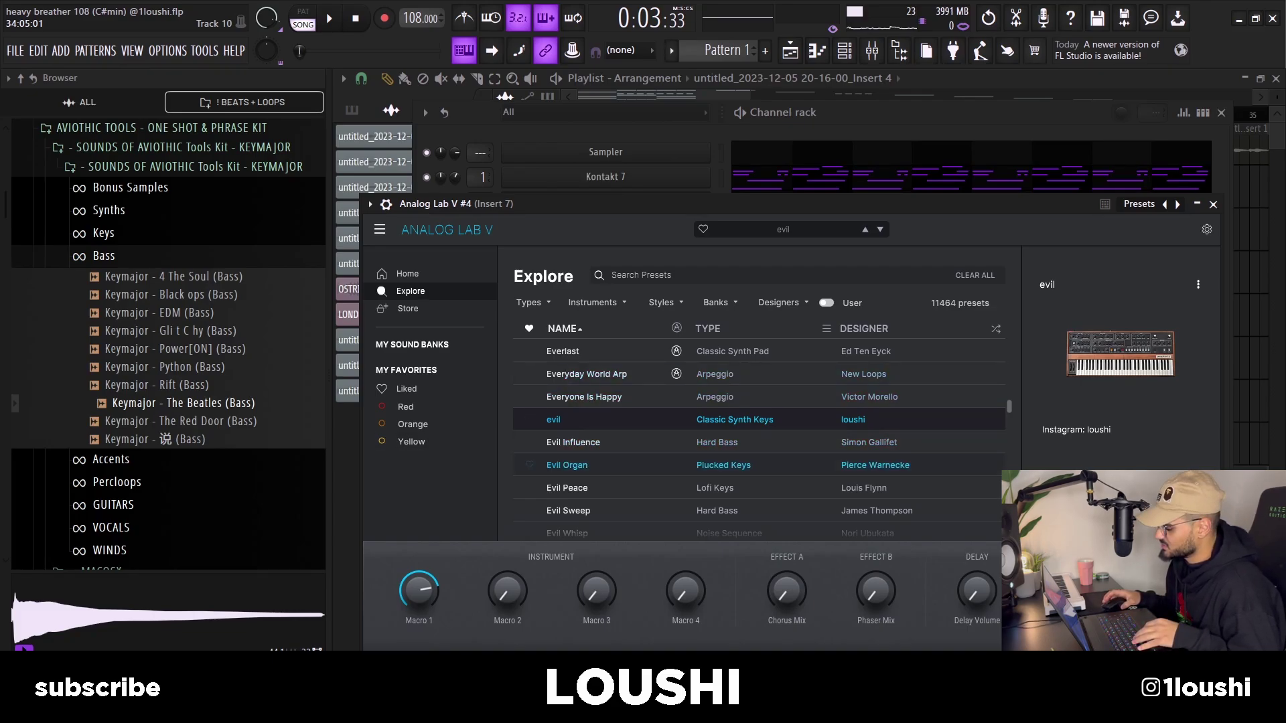
key(F7)
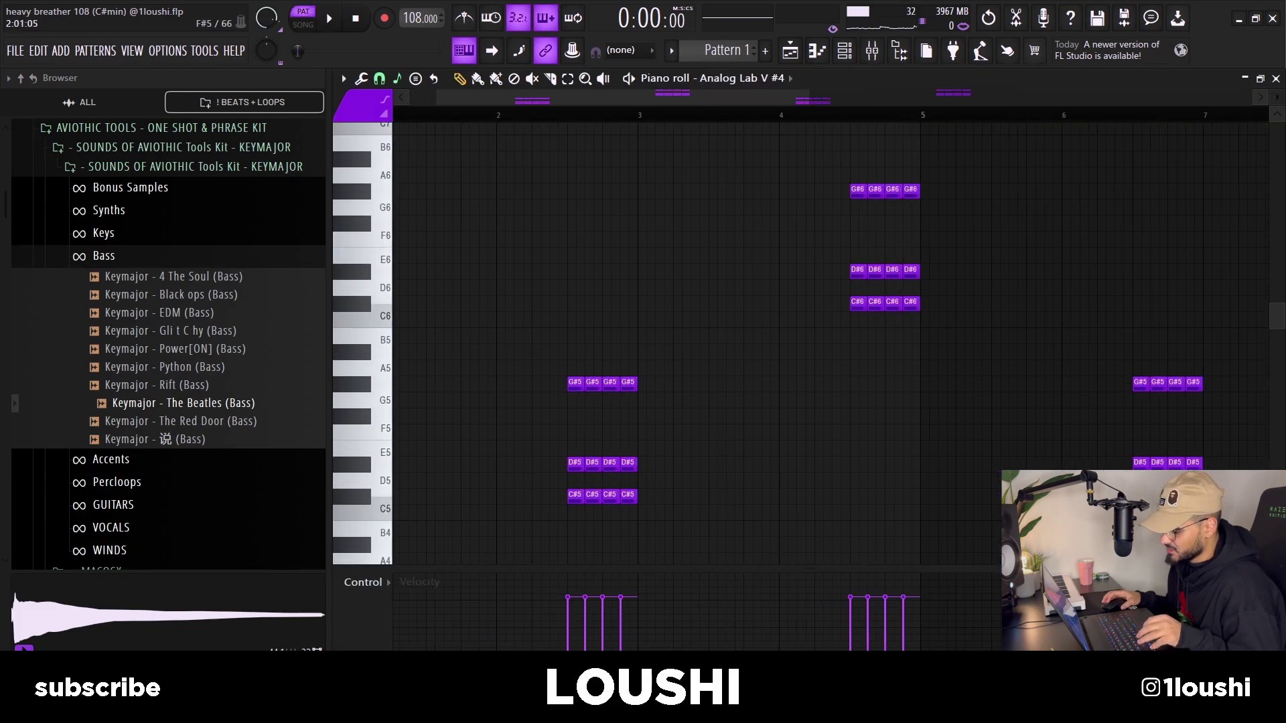
scroll(831, 342, down, 4)
scroll(830, 341, down, 2)
drag(510, 293, 630, 402)
click(624, 356)
drag(523, 267, 827, 259)
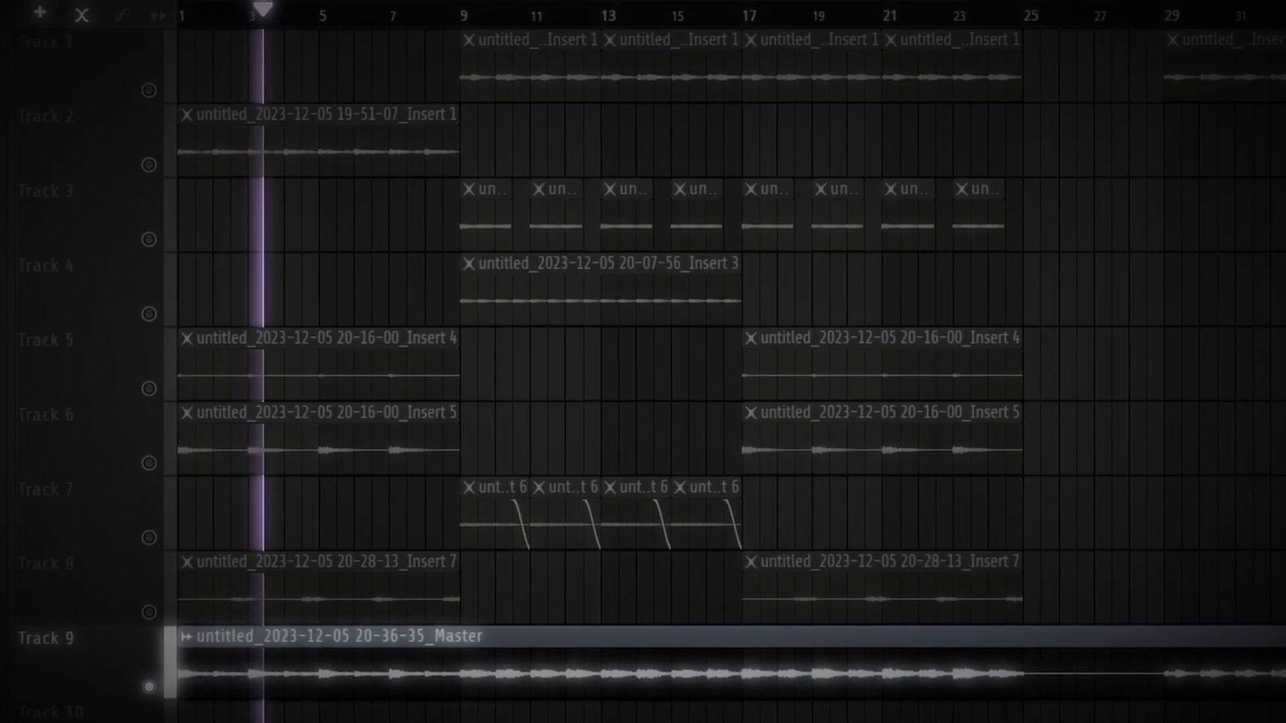
- Zoom out the Playlist, select the first Track 2 clip, and show Insert 1 in the Mixer
scroll(730, 362, down, 2)
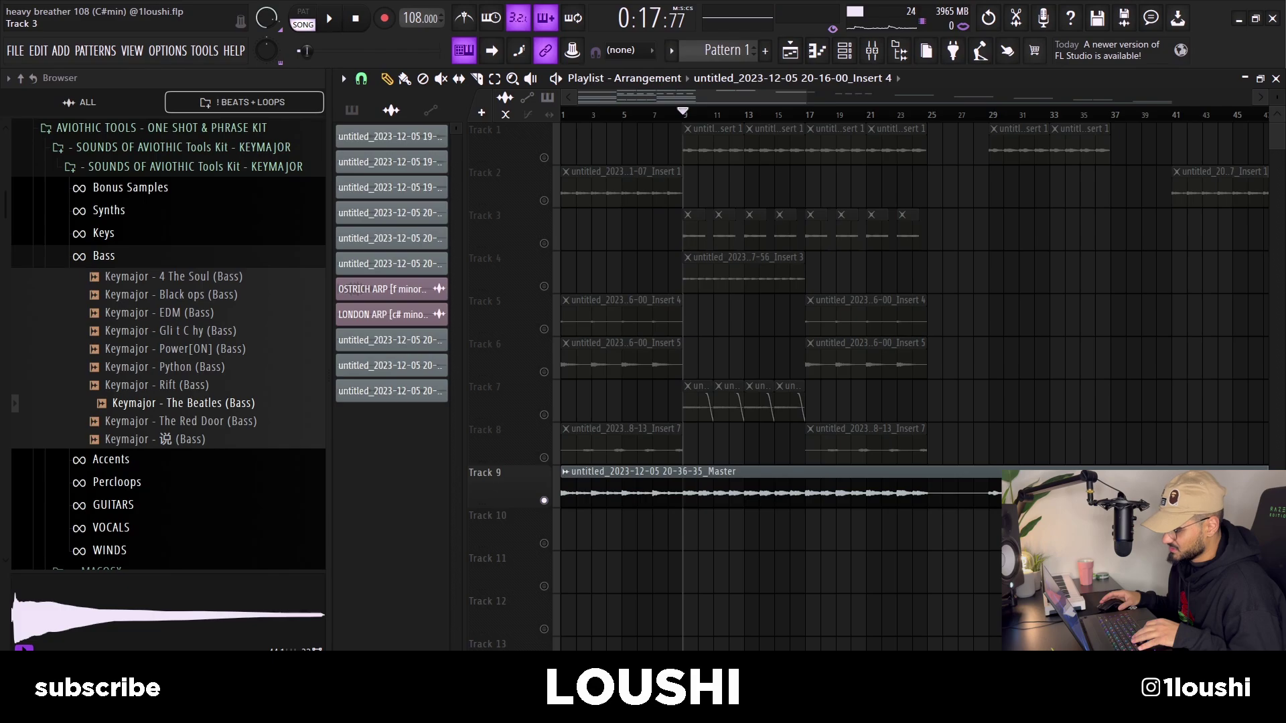
click(485, 130)
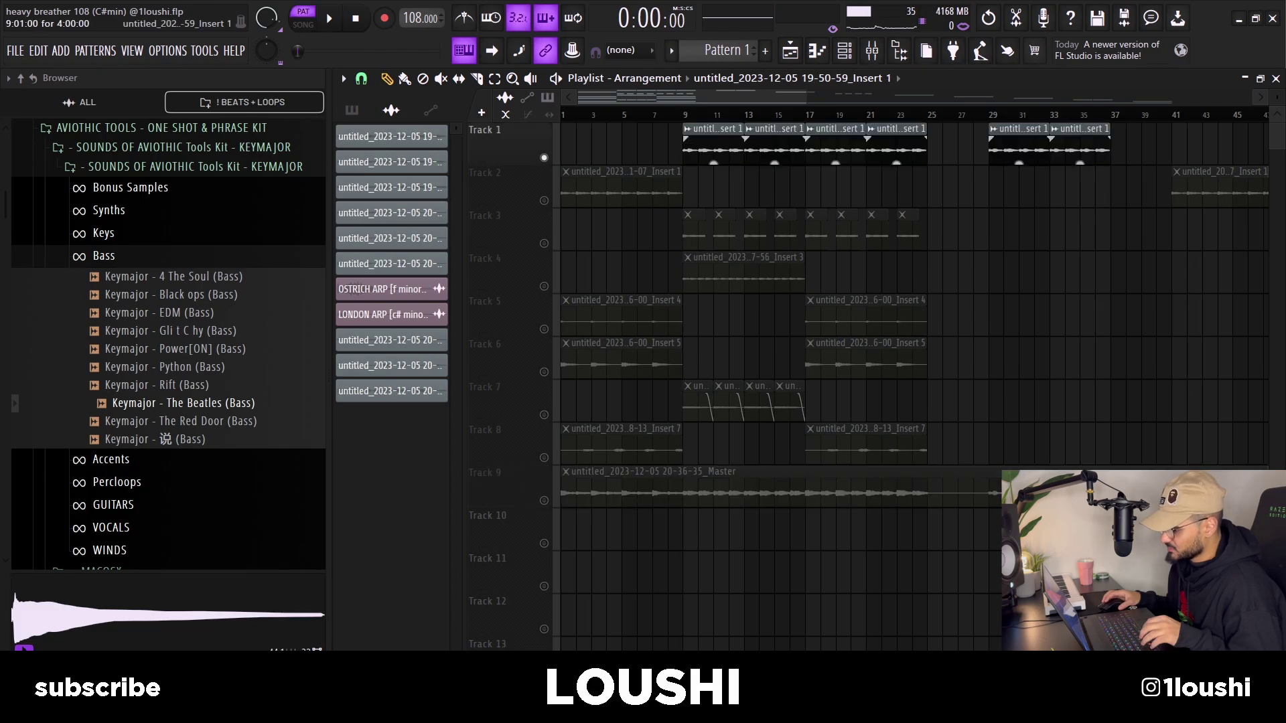
click(622, 183)
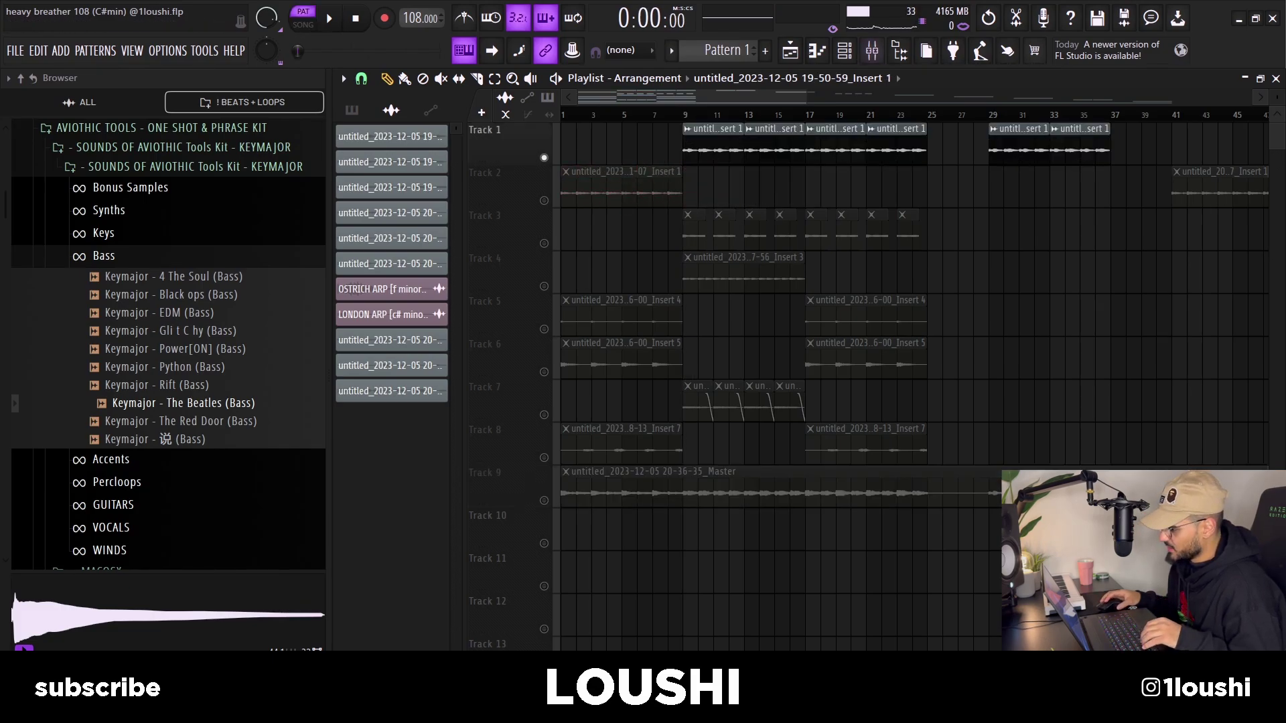
key(F9)
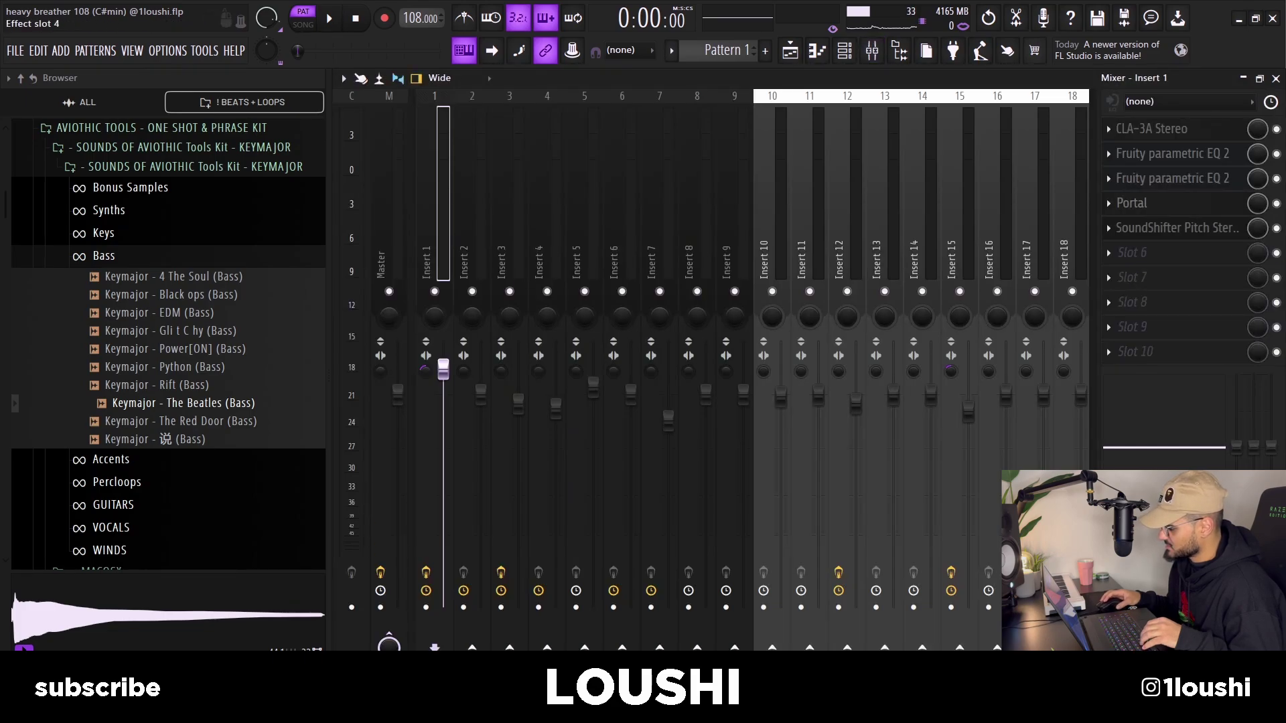
- Open the Portal effect in Insert 1's fourth effect slot
click(1139, 203)
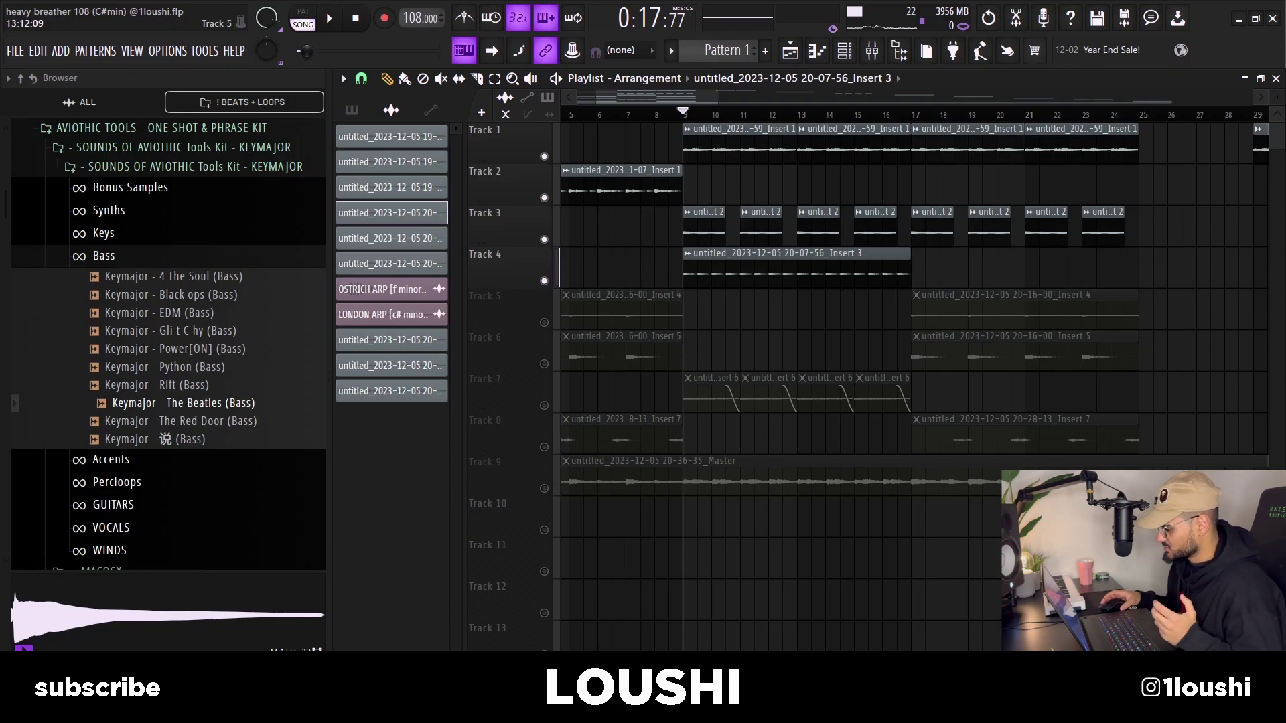
- Raise the first two D notes of the Kontakt 7 #2 keys pattern by one semitone
double_click(796, 286)
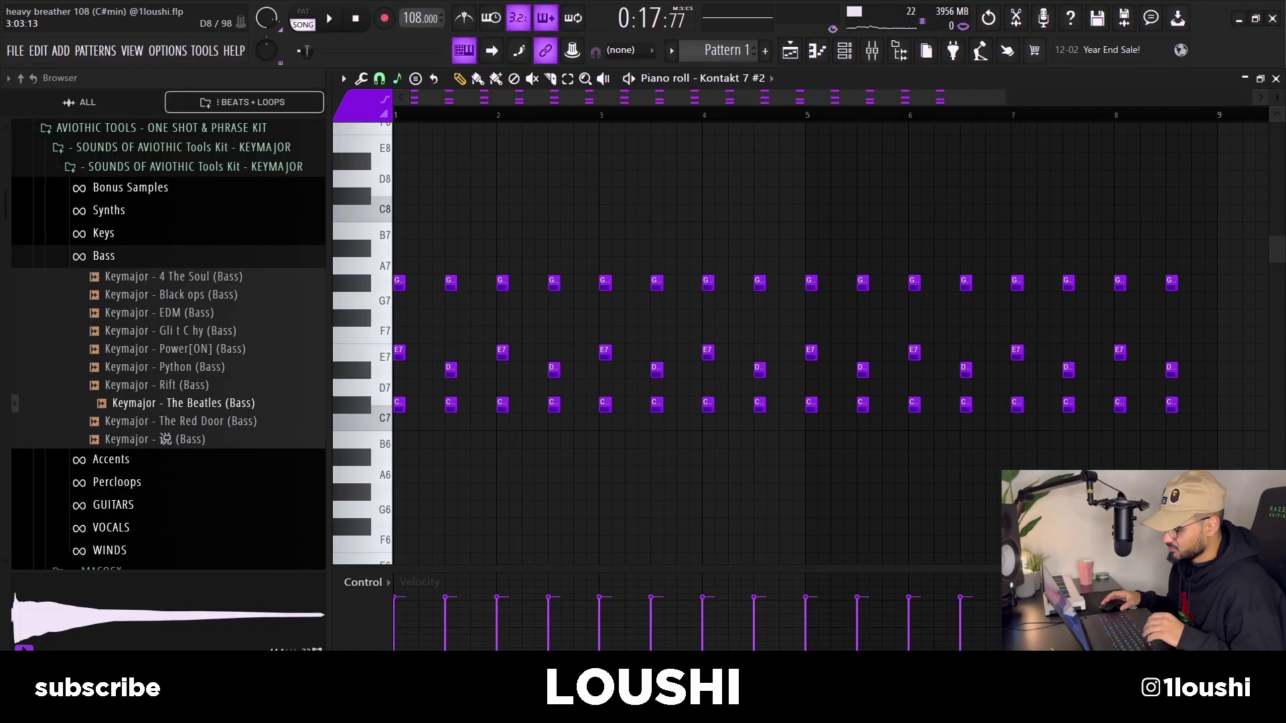
click(450, 369)
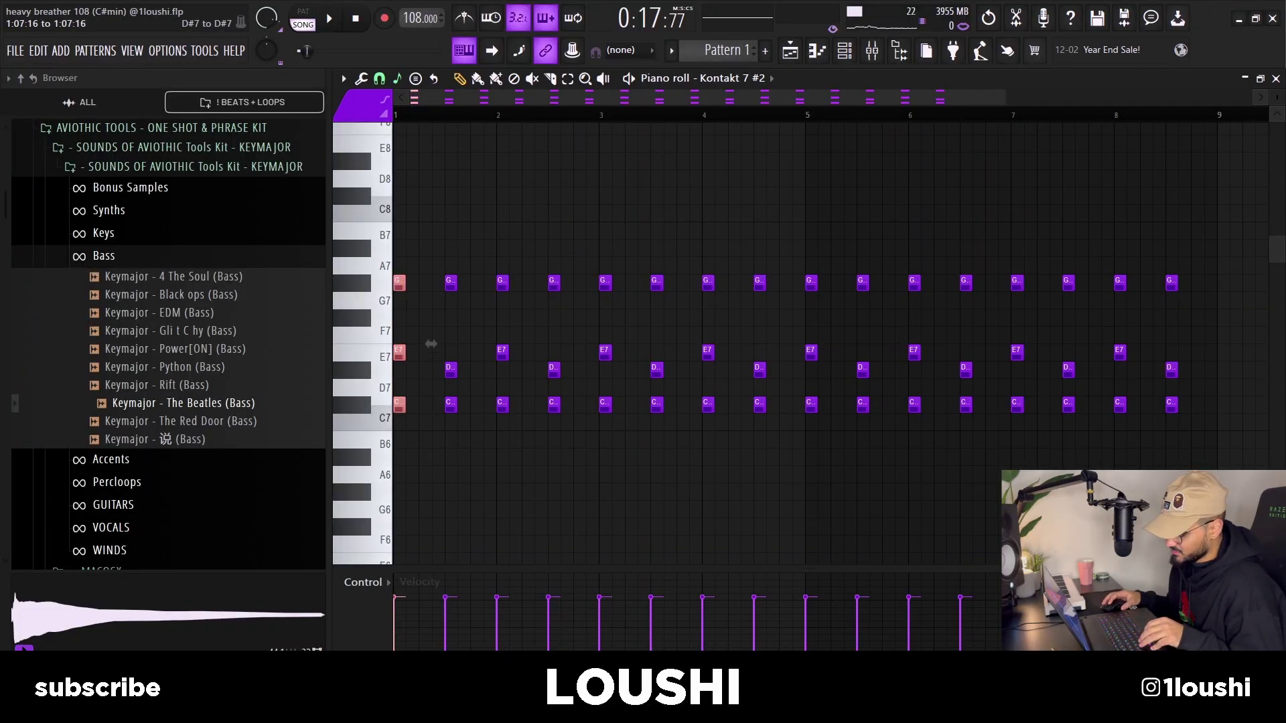
shift+click(760, 369)
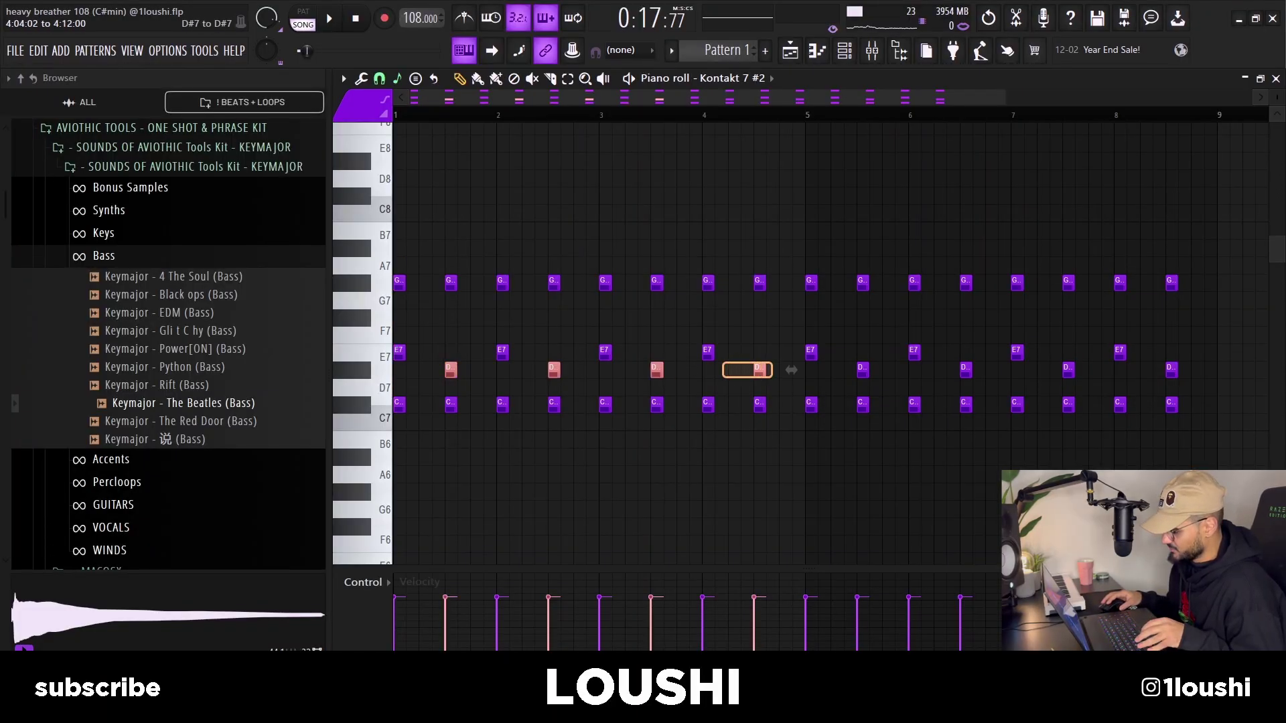
key(Up)
click(791, 369)
key(F6)
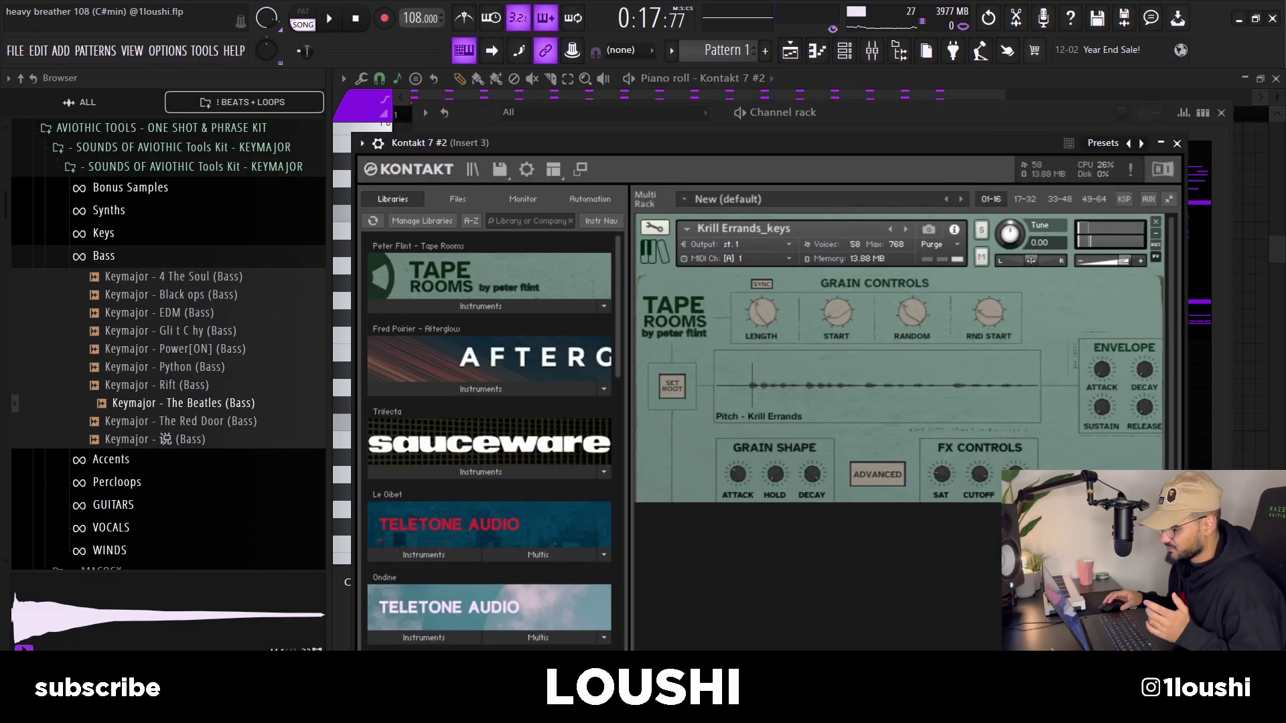
- Audition a Kontakt keys note, then close the ShaperBox 3 window on Insert 3
key(2)
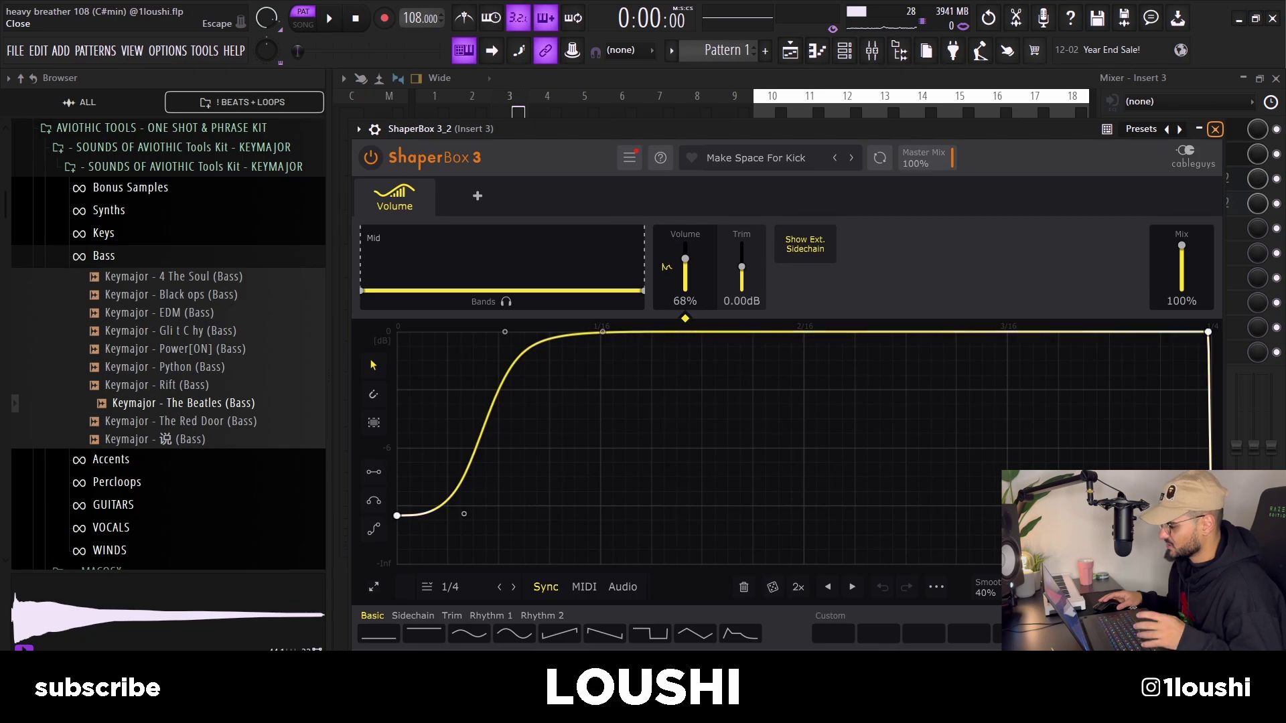
click(1215, 129)
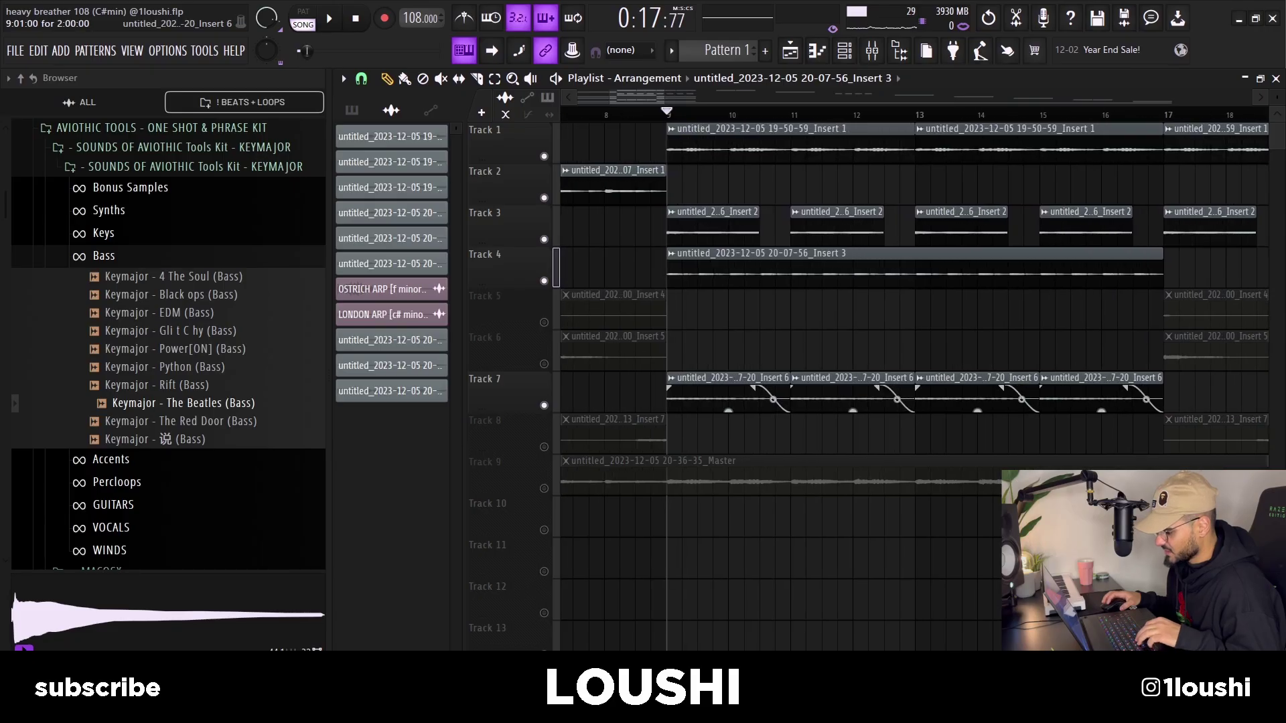
- Inspect the Insert 6 clip settings, close Analog Lab V #3, and open its piano roll
click(391, 340)
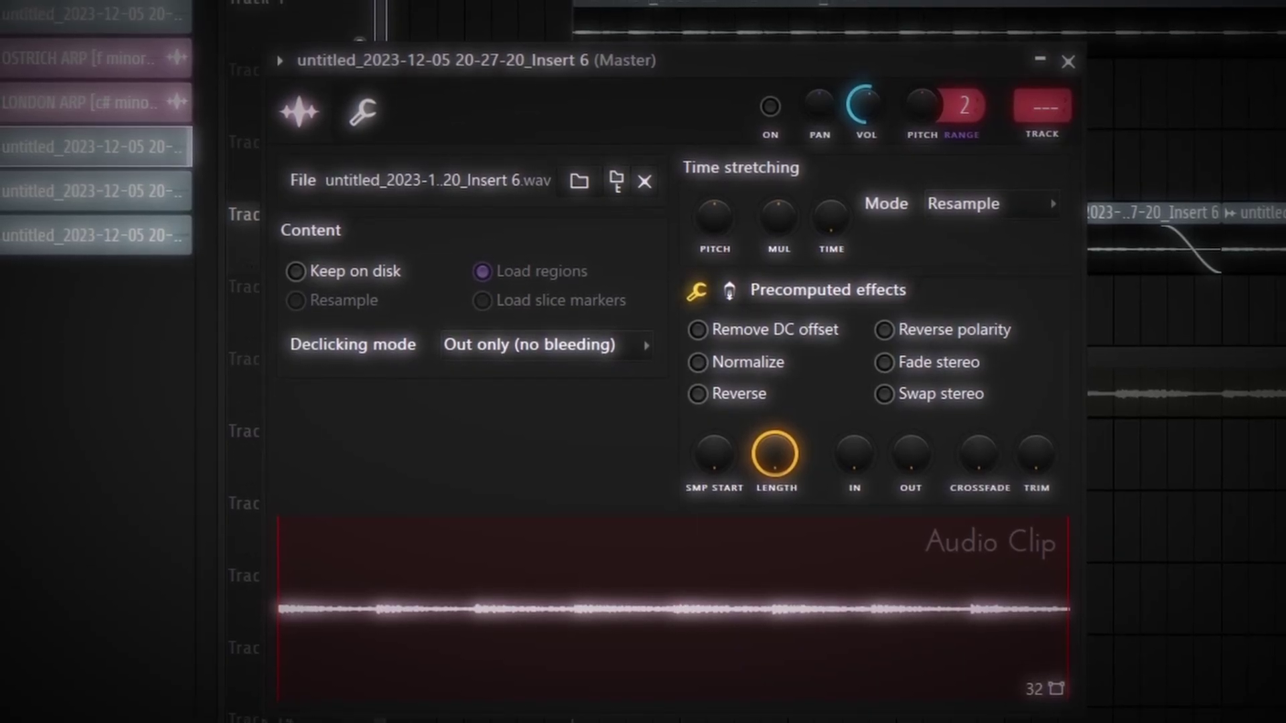
key(Escape)
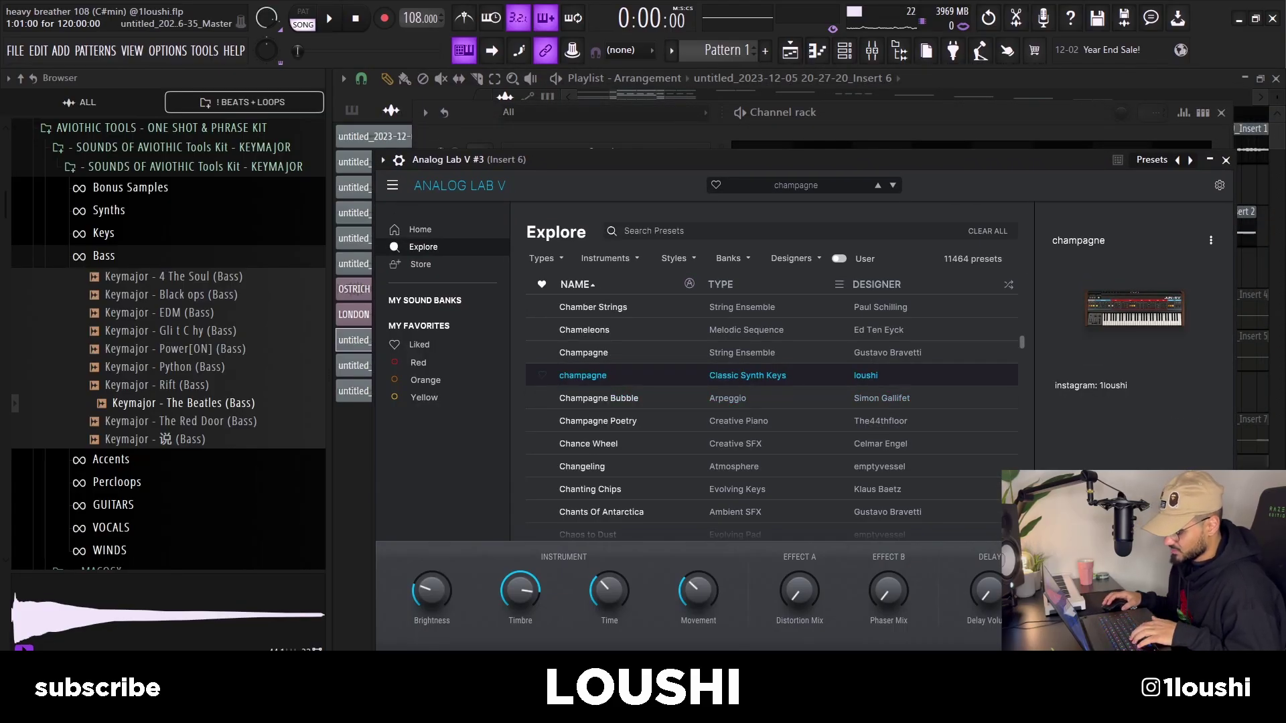
key(Escape)
click(748, 301)
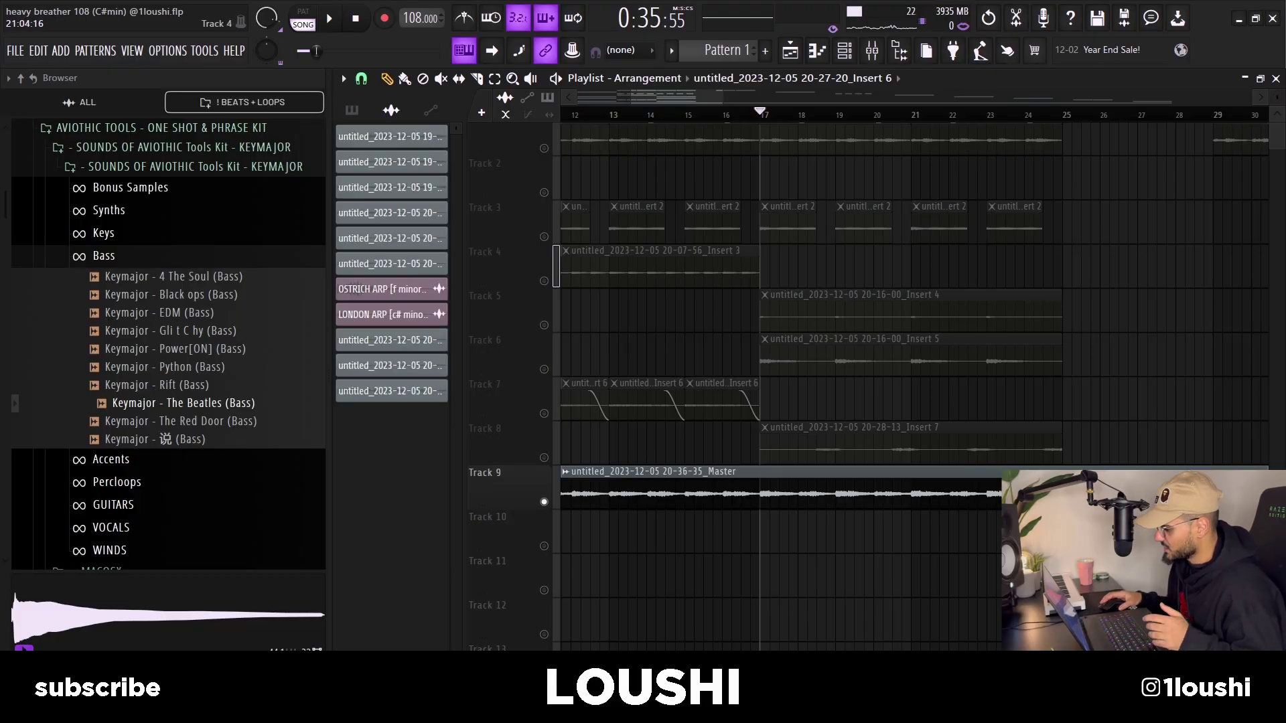
- Unmute Tracks 5, 6 and 8, keeping Tracks 2, 4, 7 and 9 muted
scroll(831, 402, down, 5)
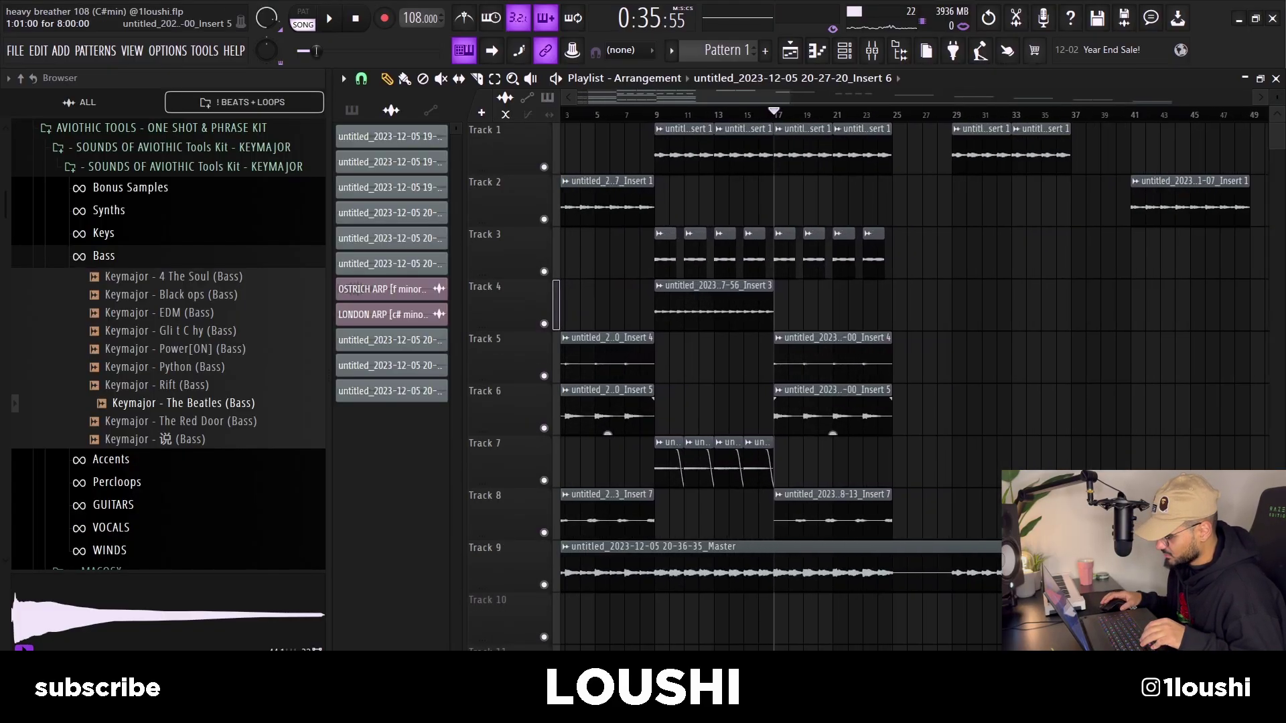
scroll(830, 402, up, 1)
drag(850, 127, 905, 164)
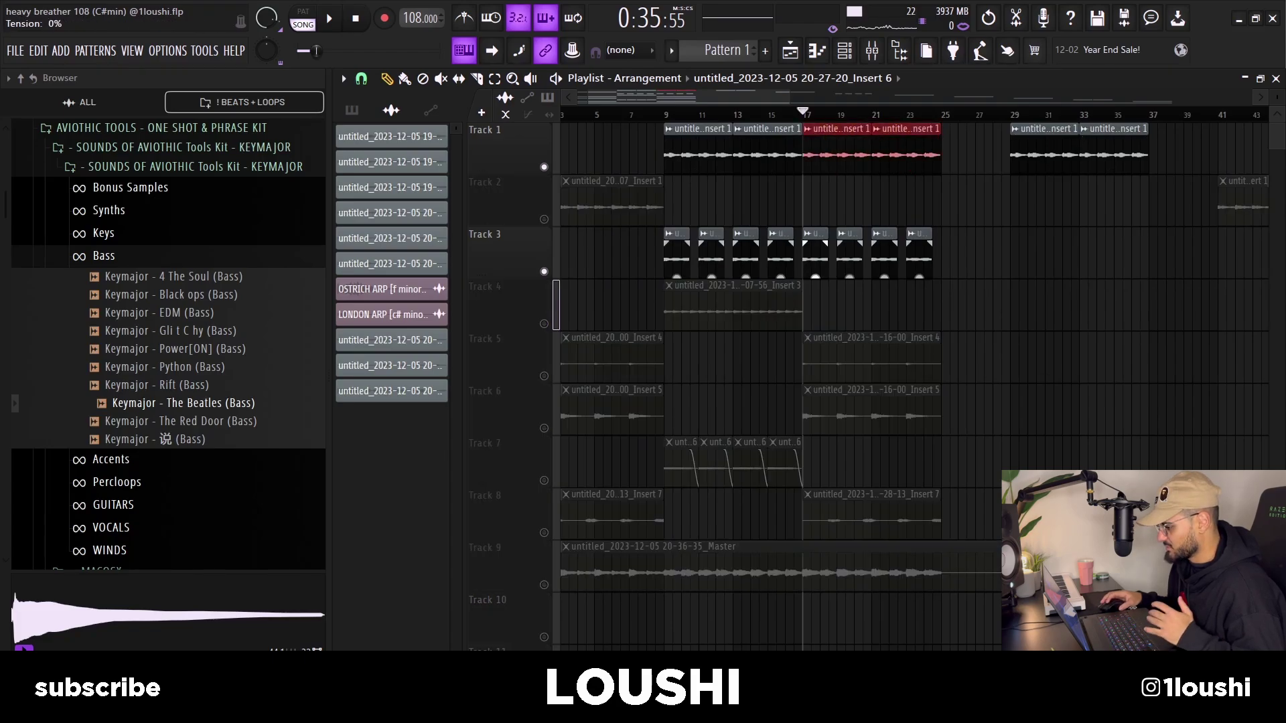
click(544, 375)
drag(703, 332, 654, 381)
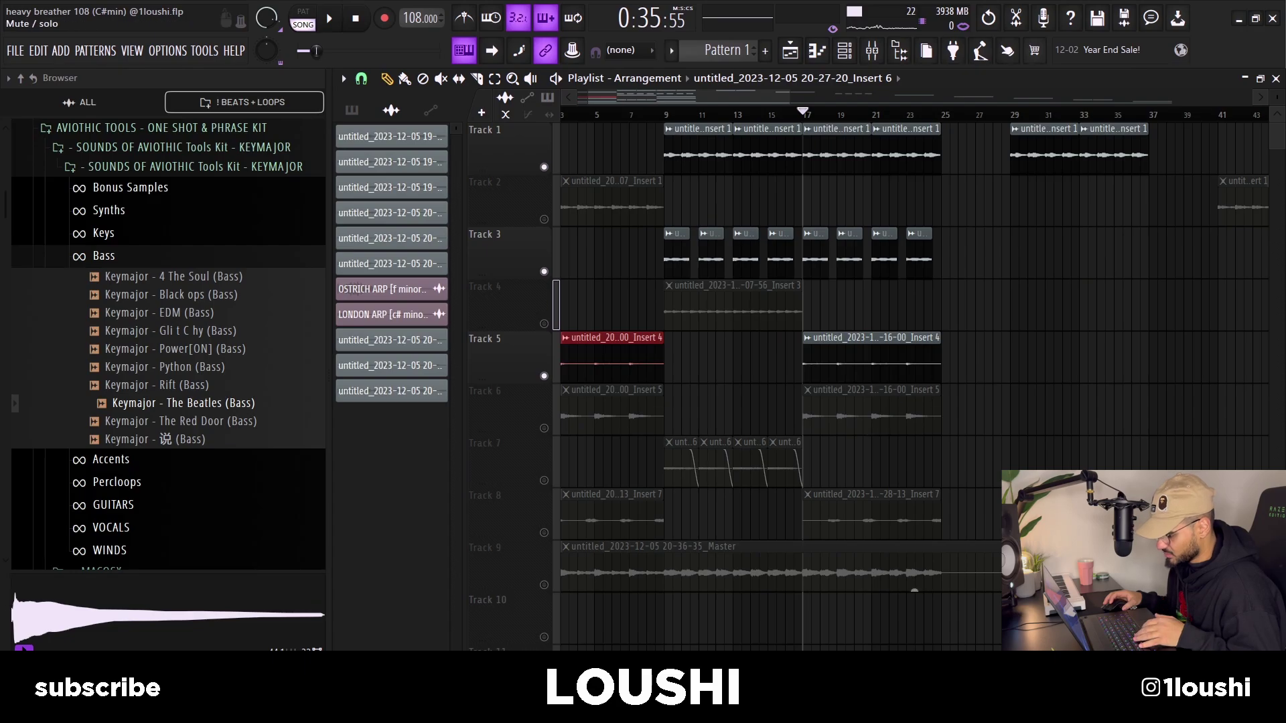
click(543, 428)
scroll(777, 402, down, 1)
click(543, 468)
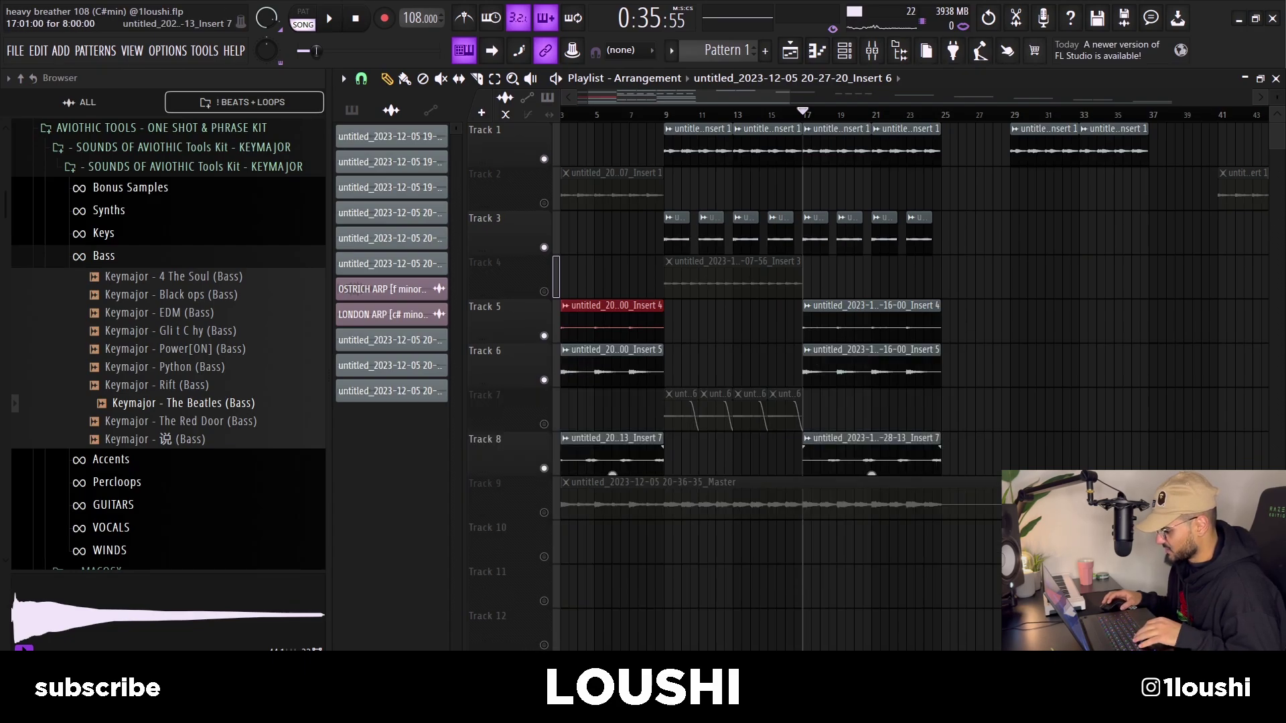